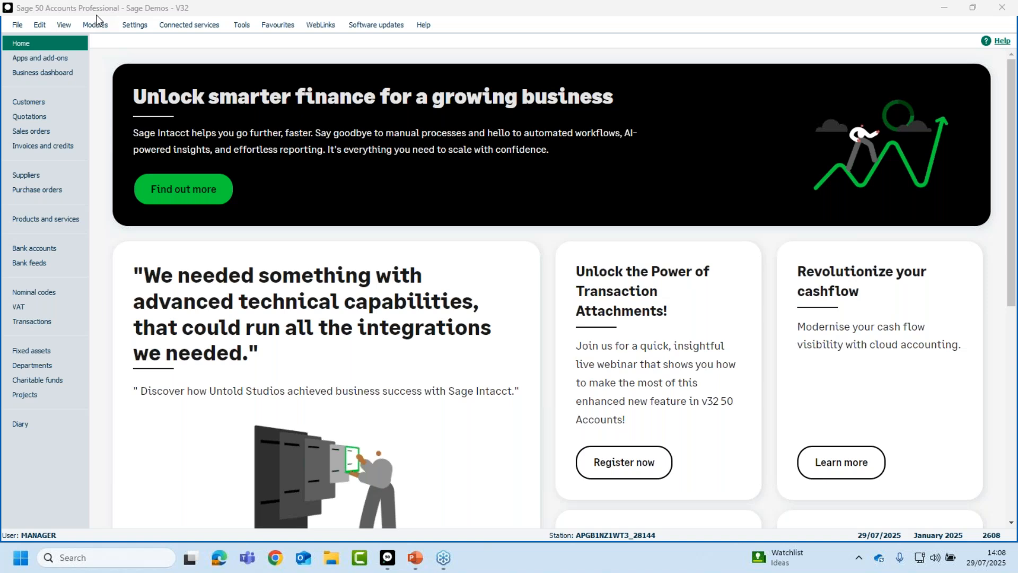
Start a batch supplier invoice for the supplier AI DC Bike Parts
left_click(30, 173)
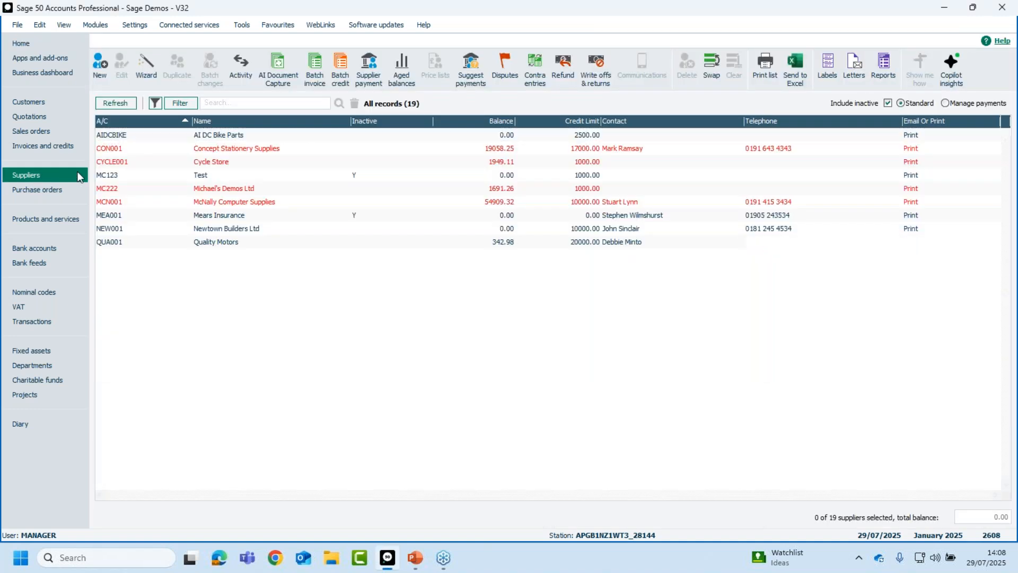
left_click(206, 136)
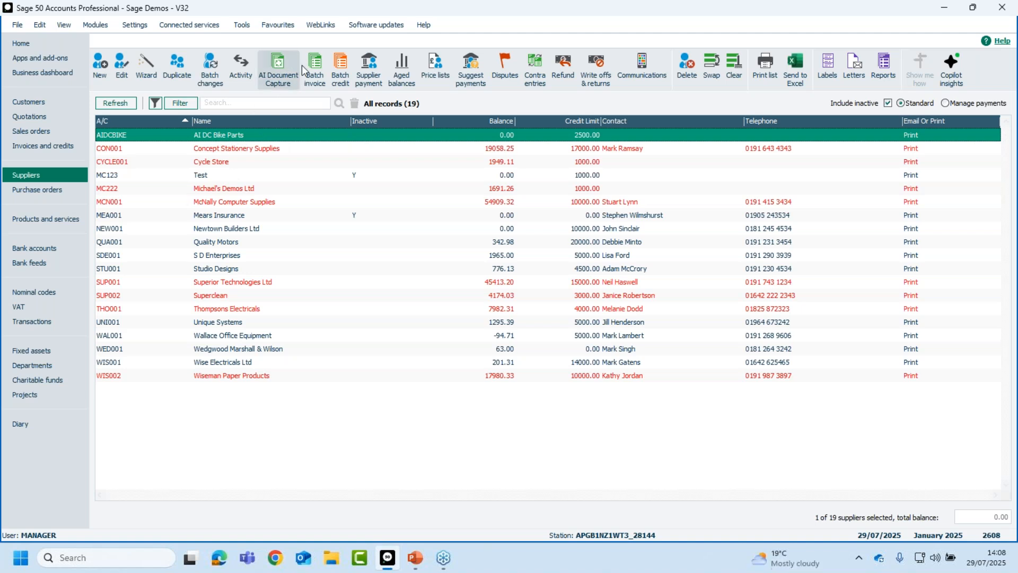
left_click(315, 66)
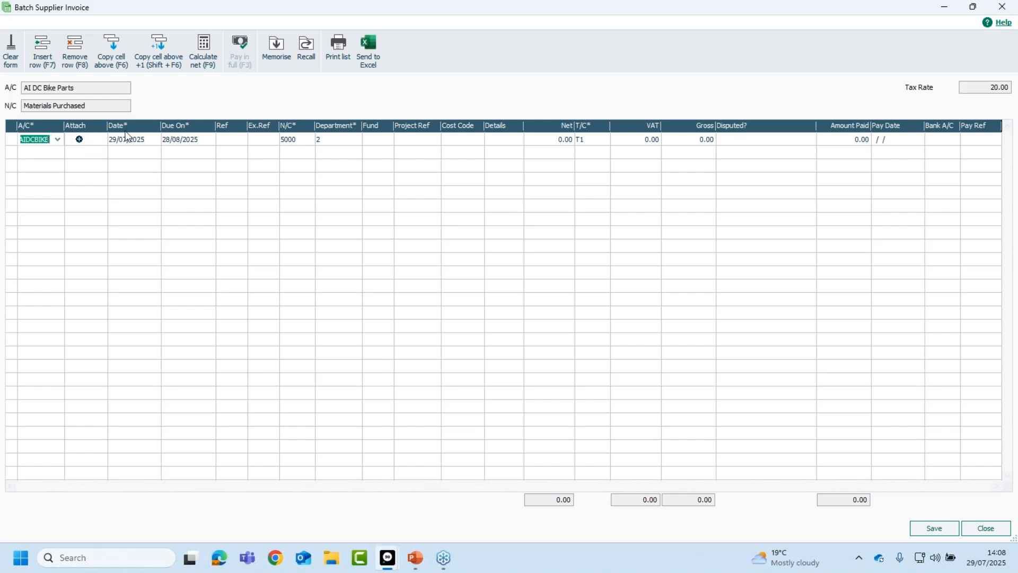
Hide the Attach column in the batch invoice grid and restore the default columns
right_click(102, 132)
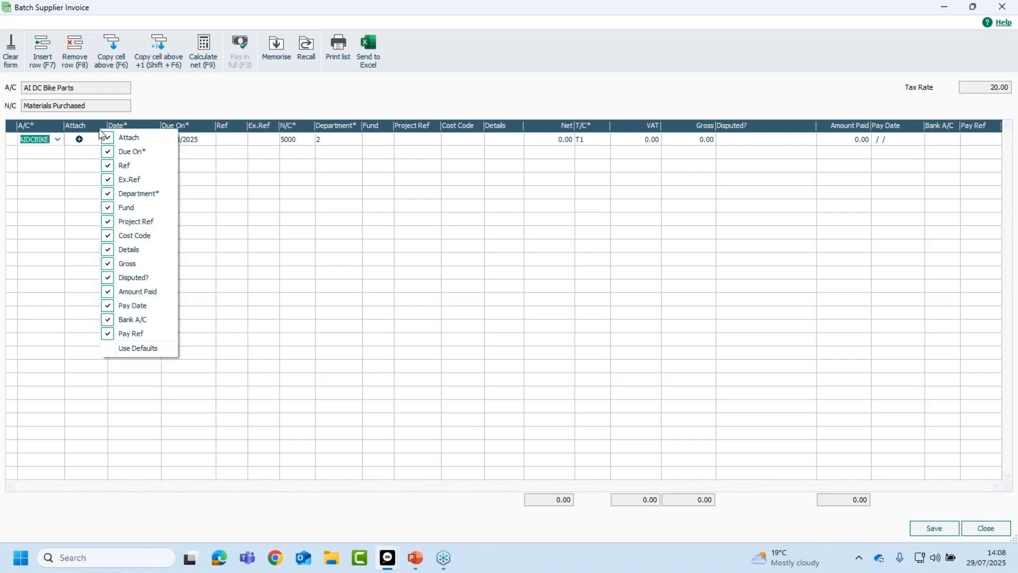
left_click(129, 138)
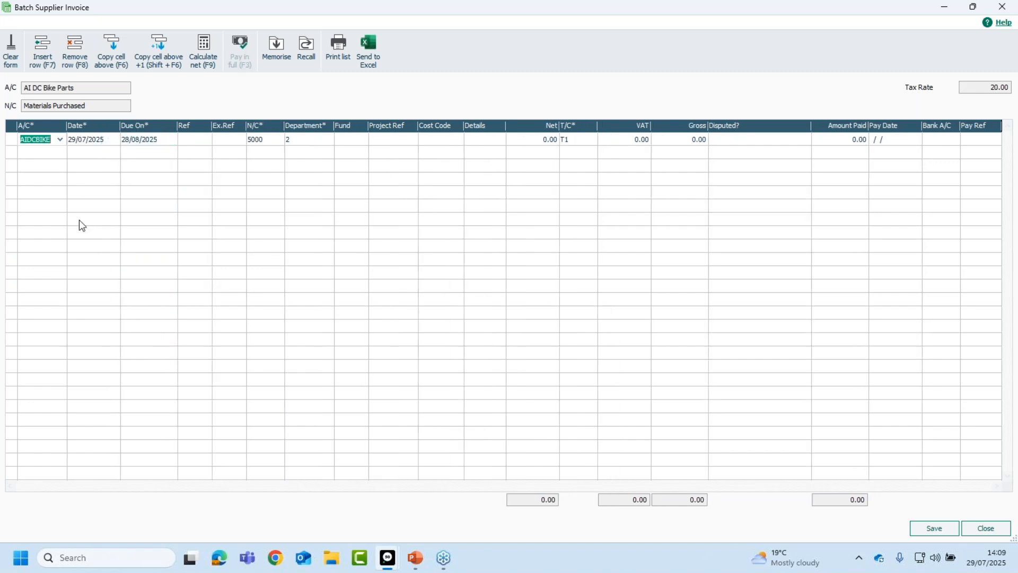
right_click(85, 127)
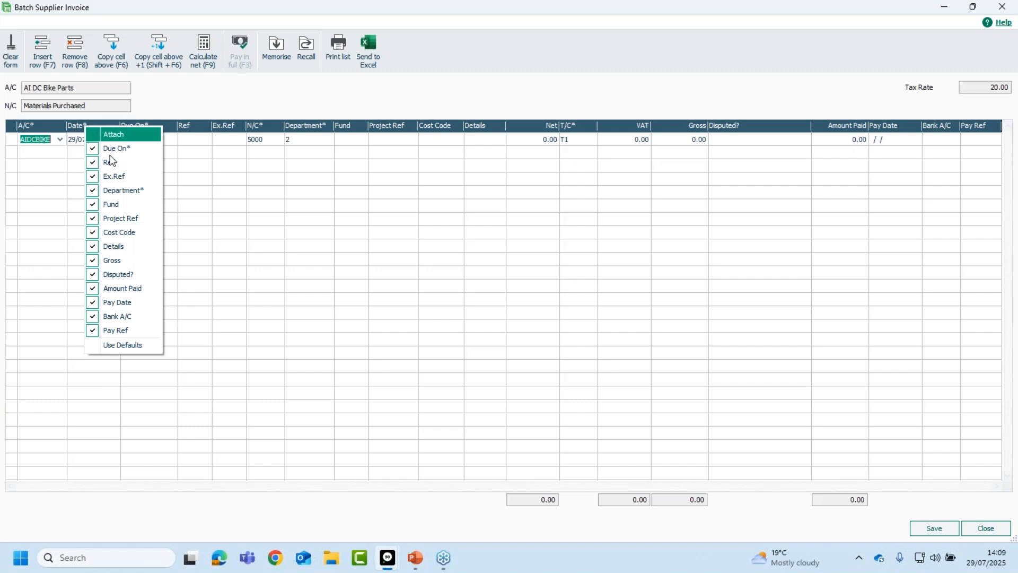
left_click(121, 345)
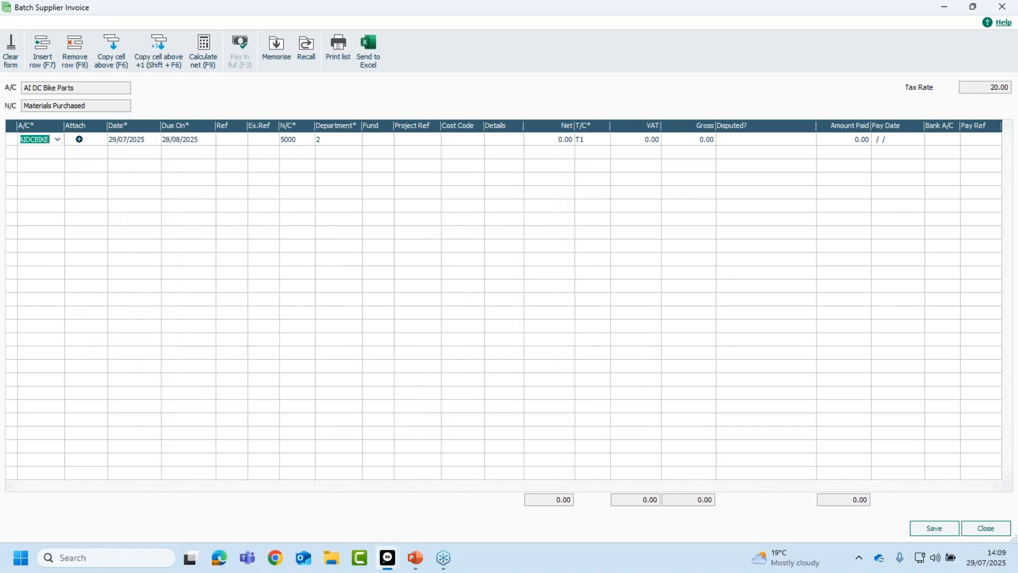
Attach Sage-2025.jpg from the Attachments folder on the Desktop to the AIDCBIKE invoice line
left_click(80, 139)
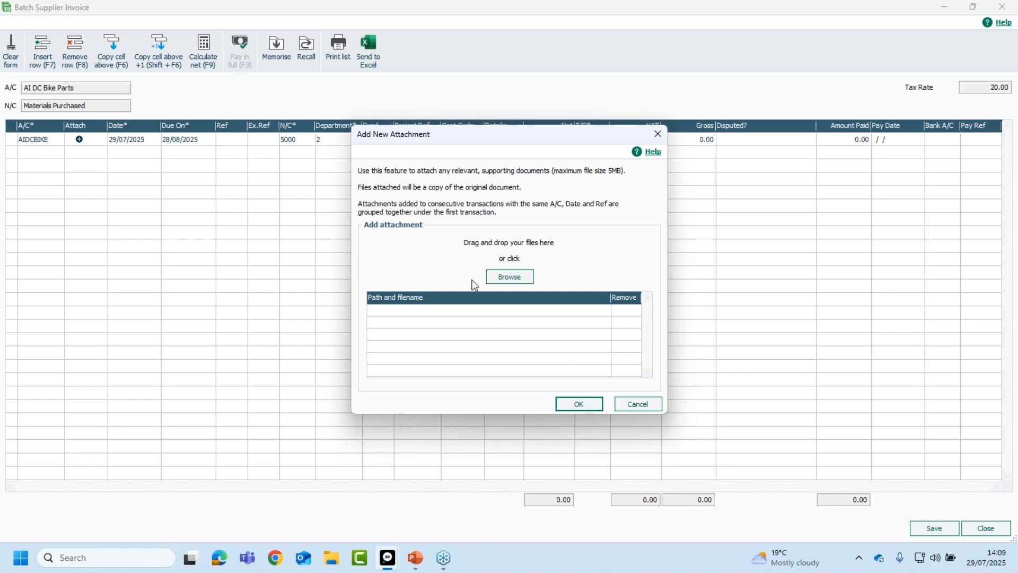
left_click(512, 277)
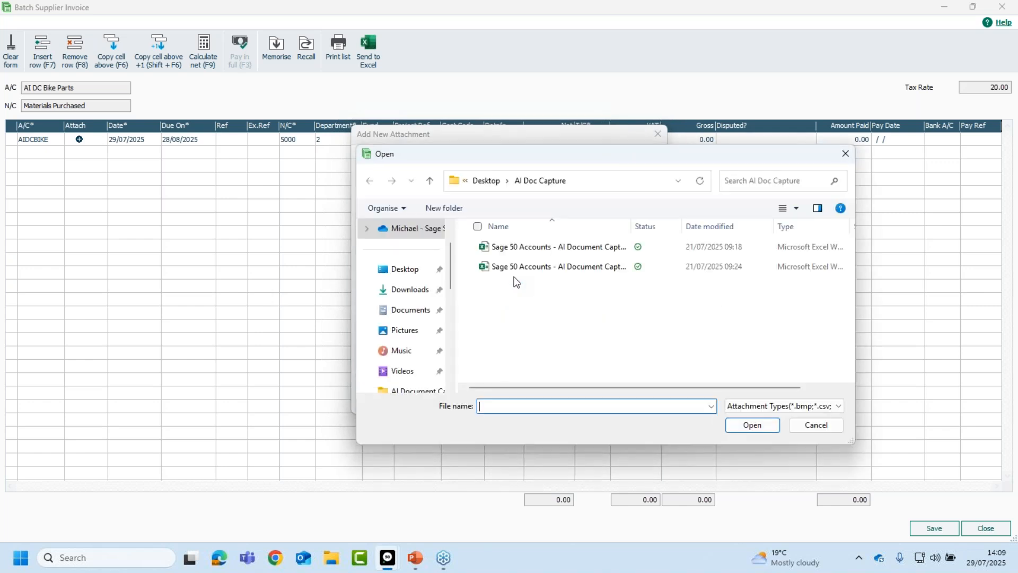
left_click(406, 271)
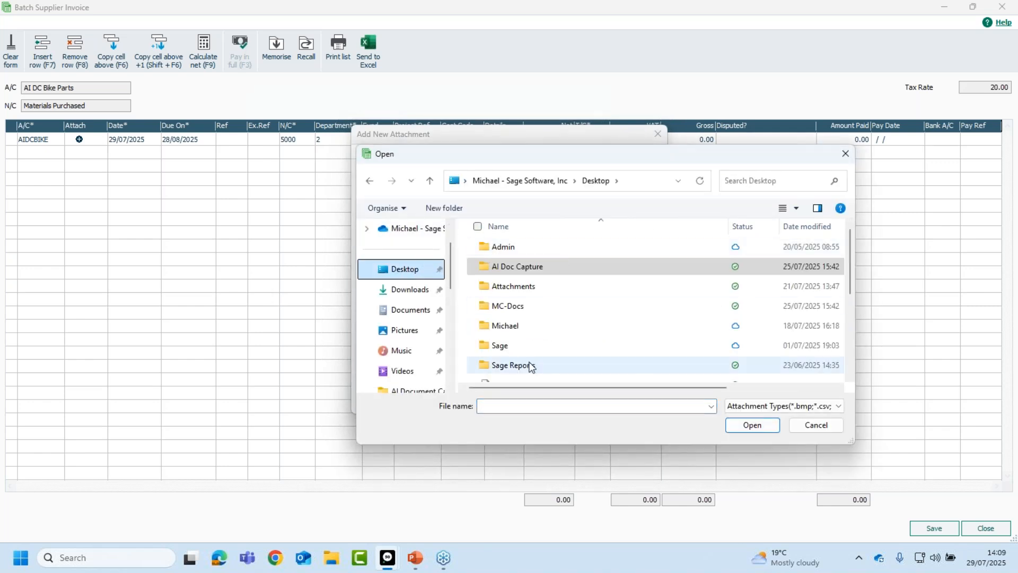
left_click(498, 288)
double_click(498, 288)
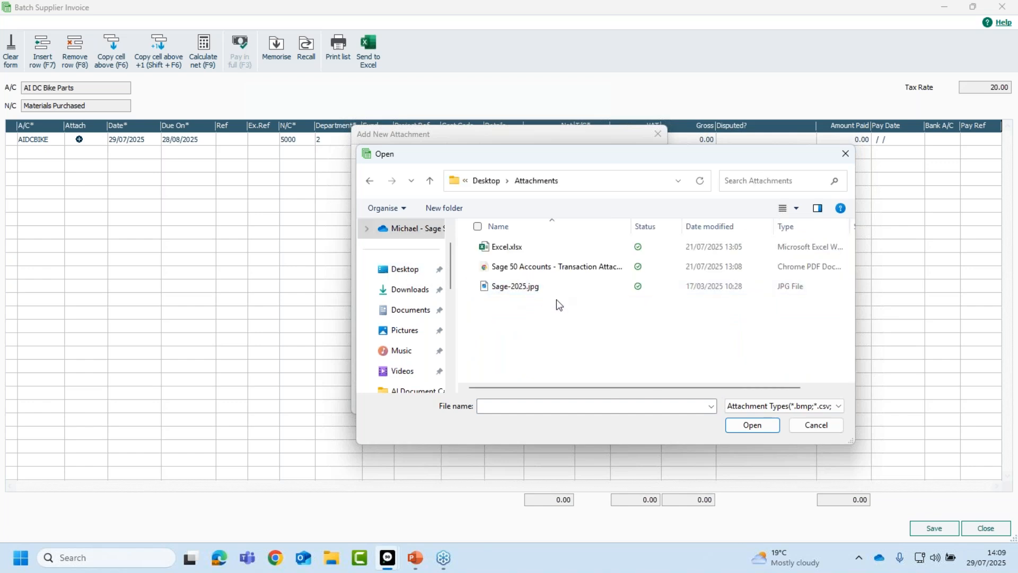
left_click(512, 291)
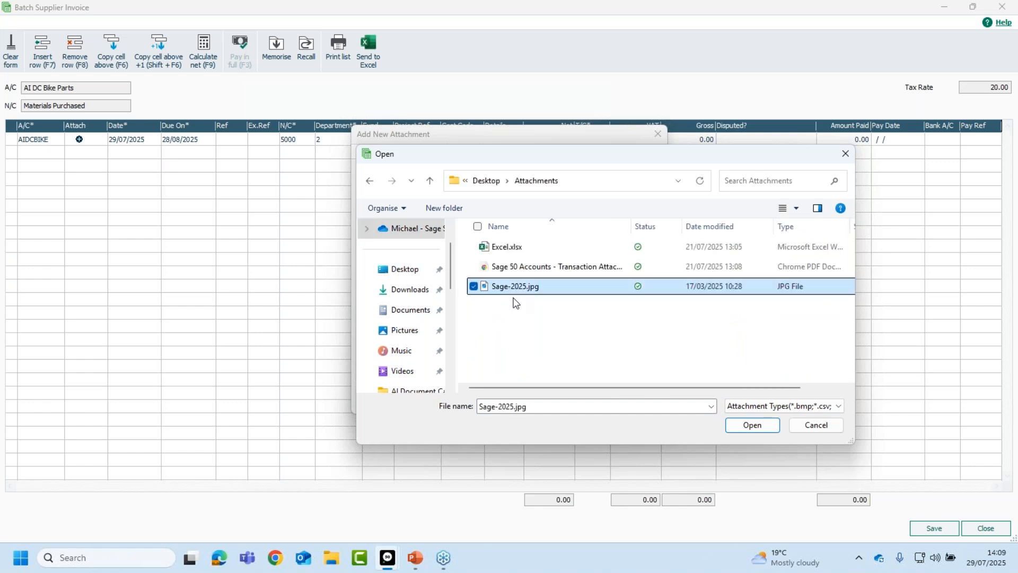
left_click(753, 425)
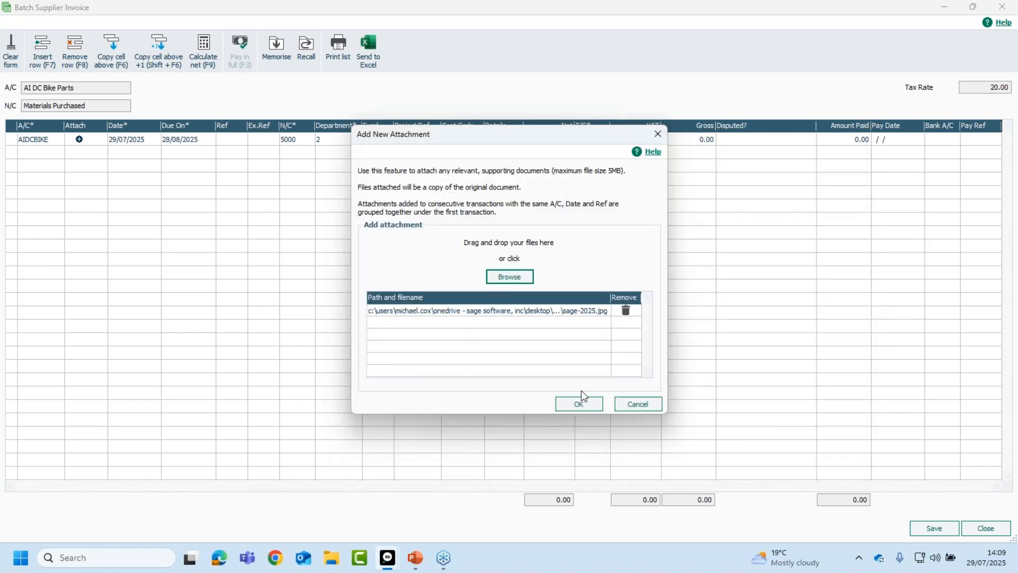
left_click(581, 406)
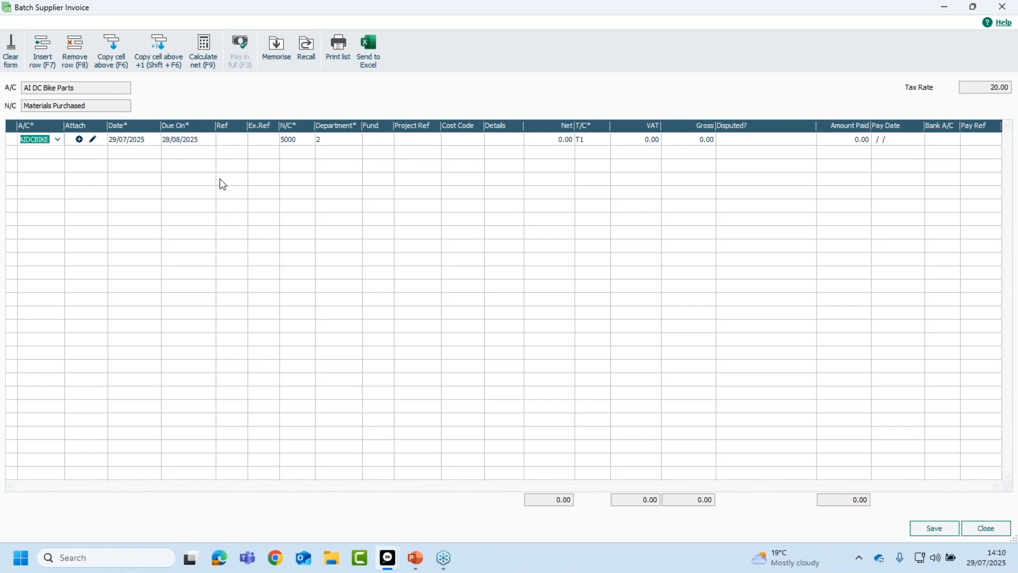
Enter reference 123, details Services and a net amount of 100 on the invoice line, and save and close the batch invoice
left_click(232, 140)
type("123")
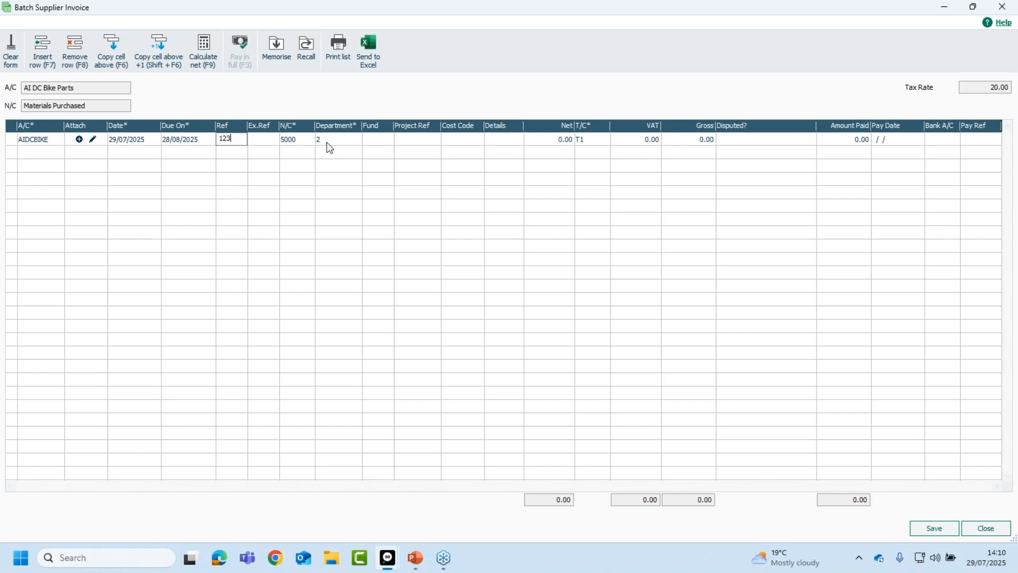
left_click(502, 142)
type("Services")
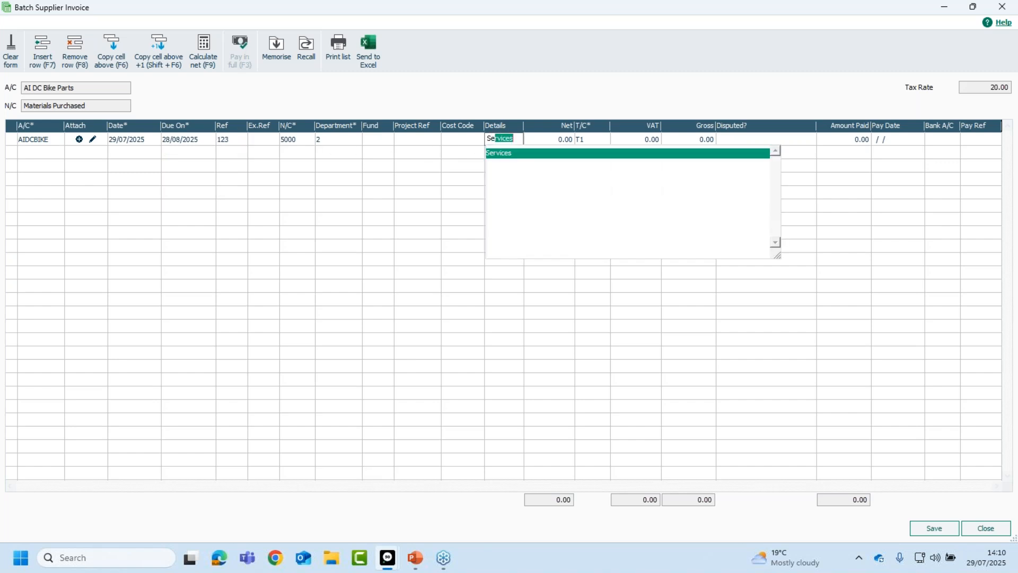
left_click(512, 154)
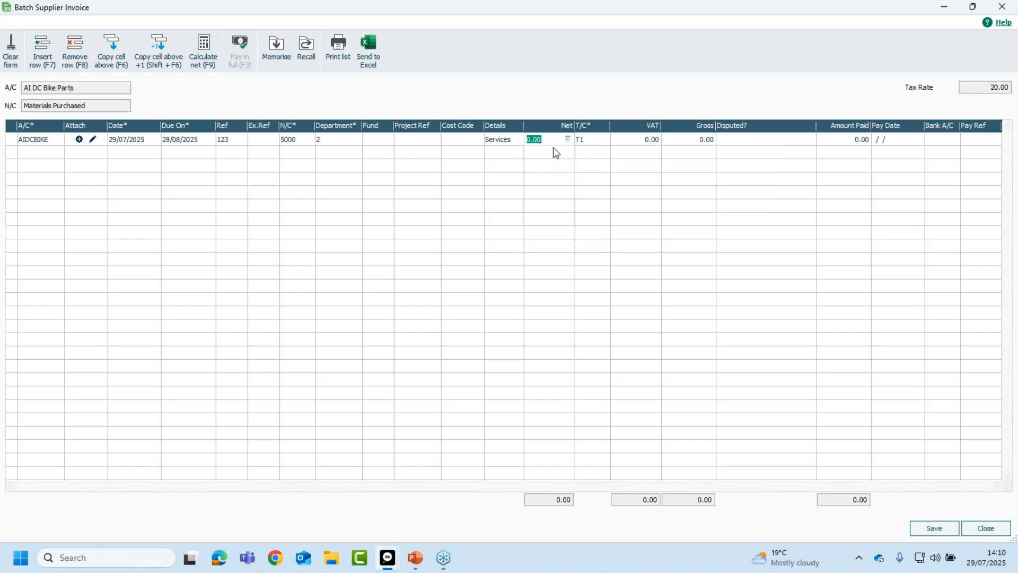
type("100")
key("Tab")
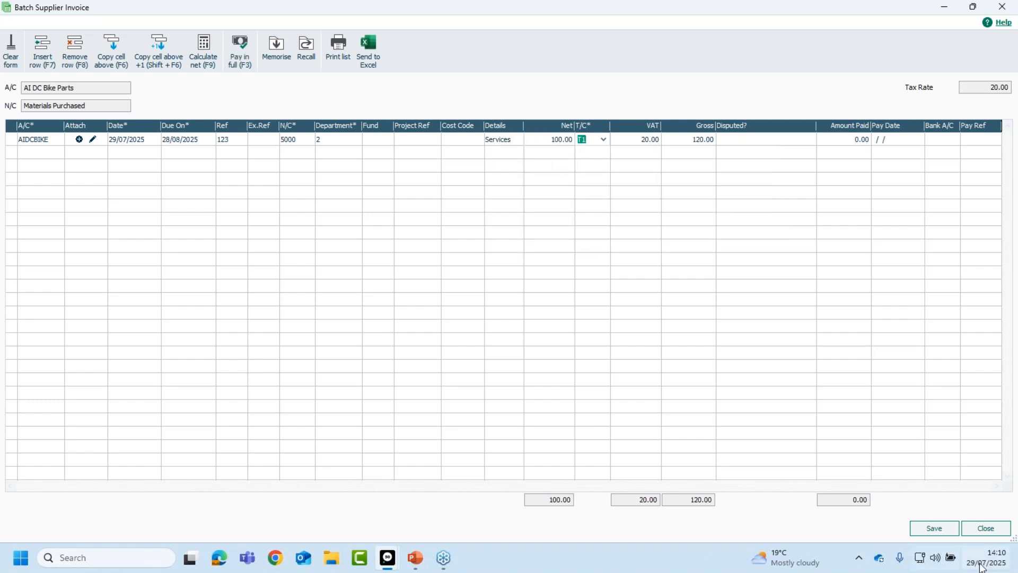
left_click(935, 528)
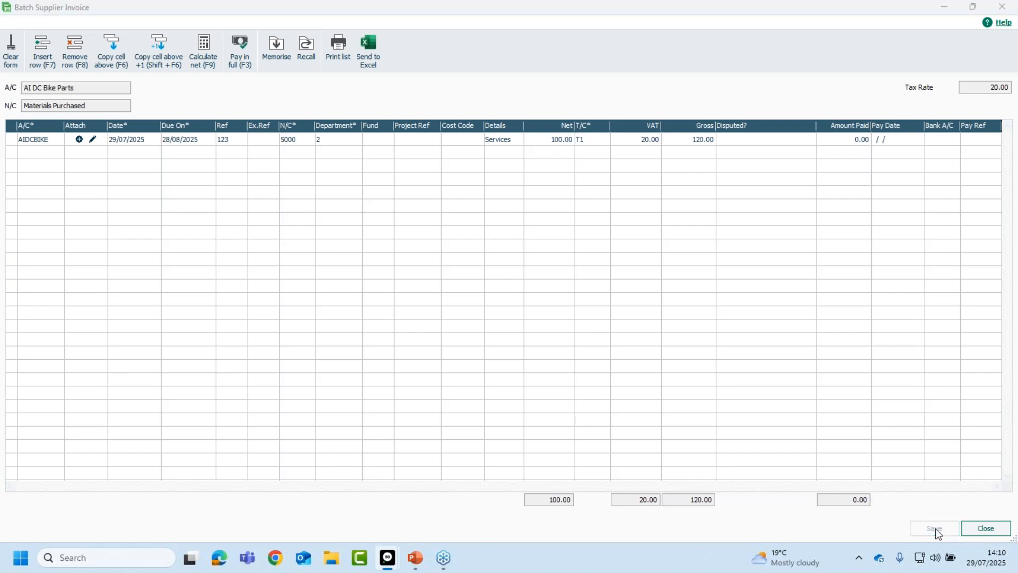
left_click(986, 529)
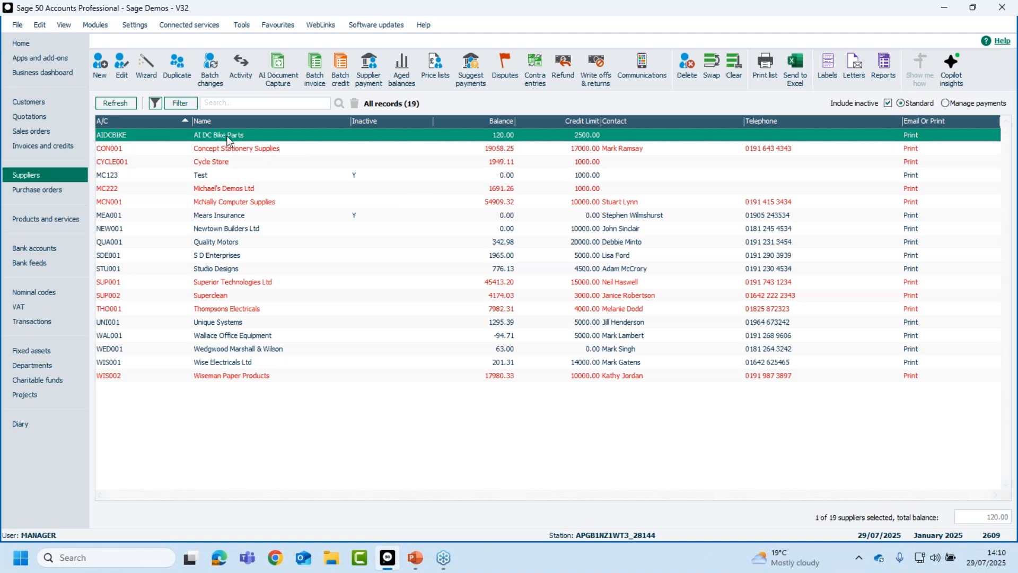
View the activity of AI DC Bike Parts and check the folder holding the Services invoice's attached file
left_click(242, 66)
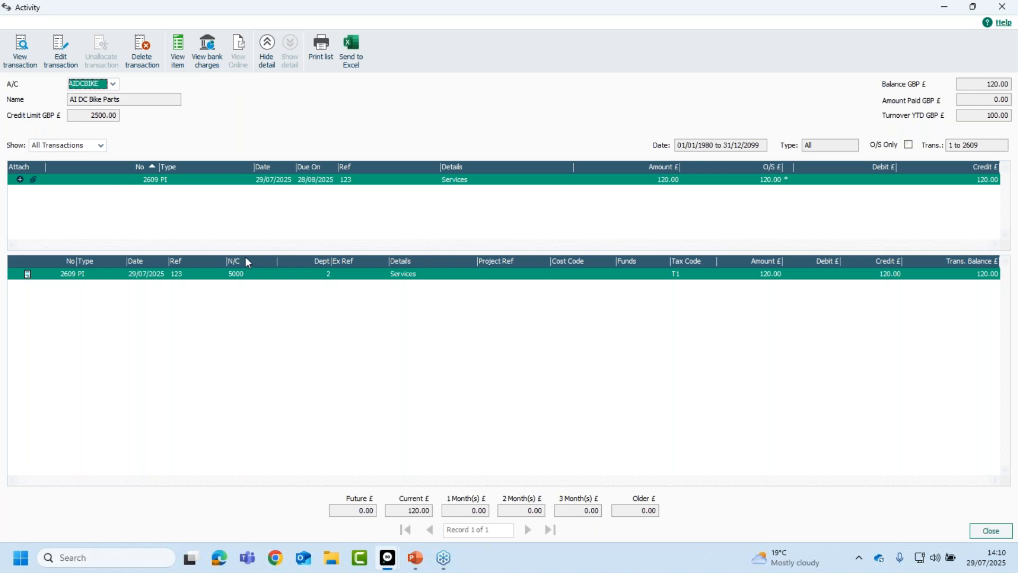
right_click(30, 167)
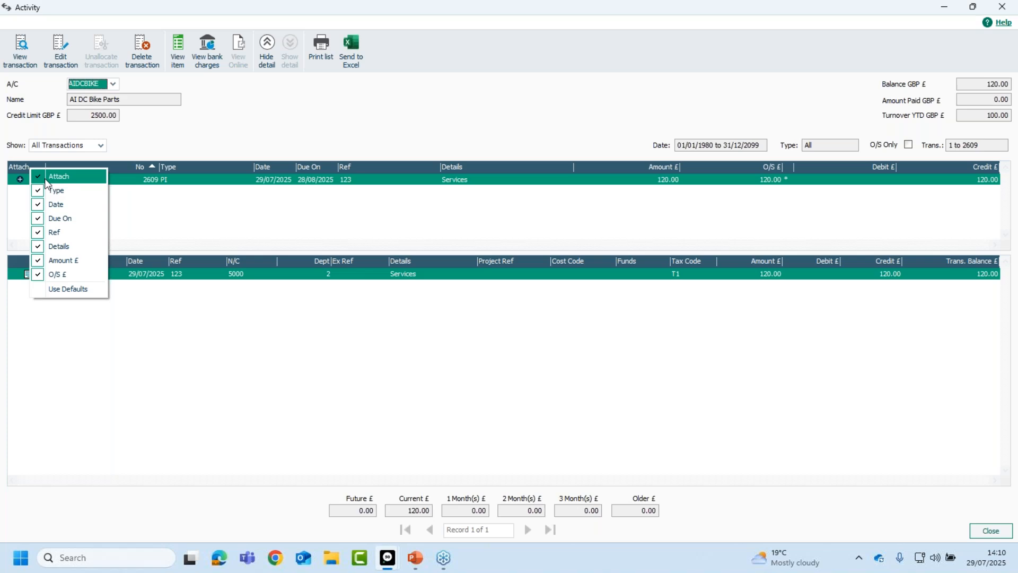
left_click(160, 212)
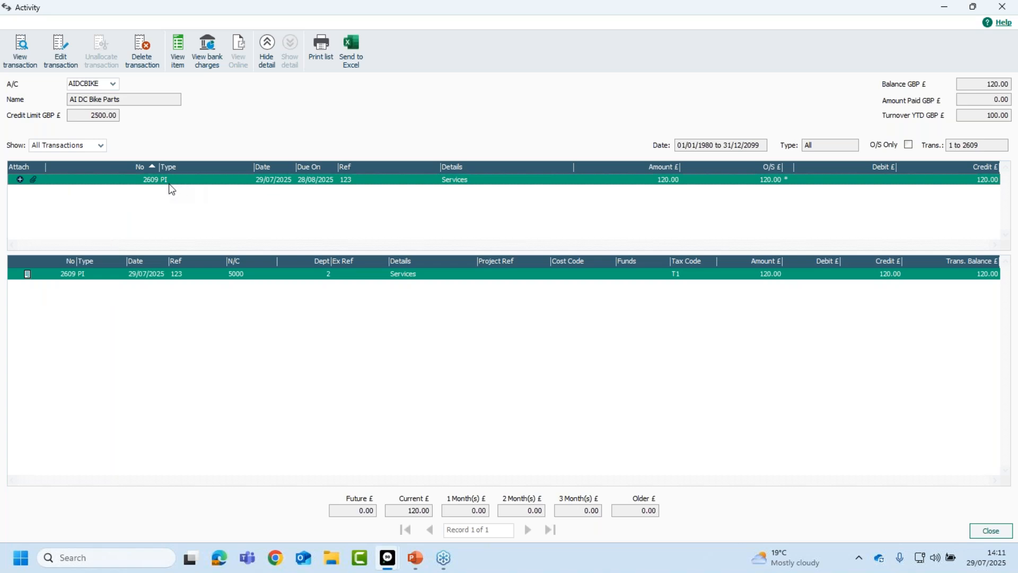
left_click(34, 185)
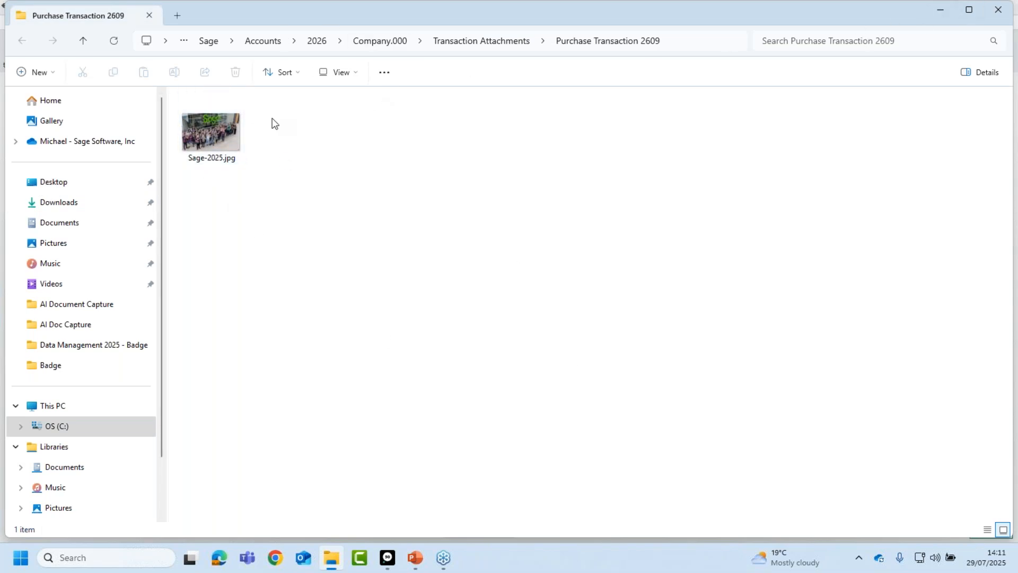
left_click(999, 10)
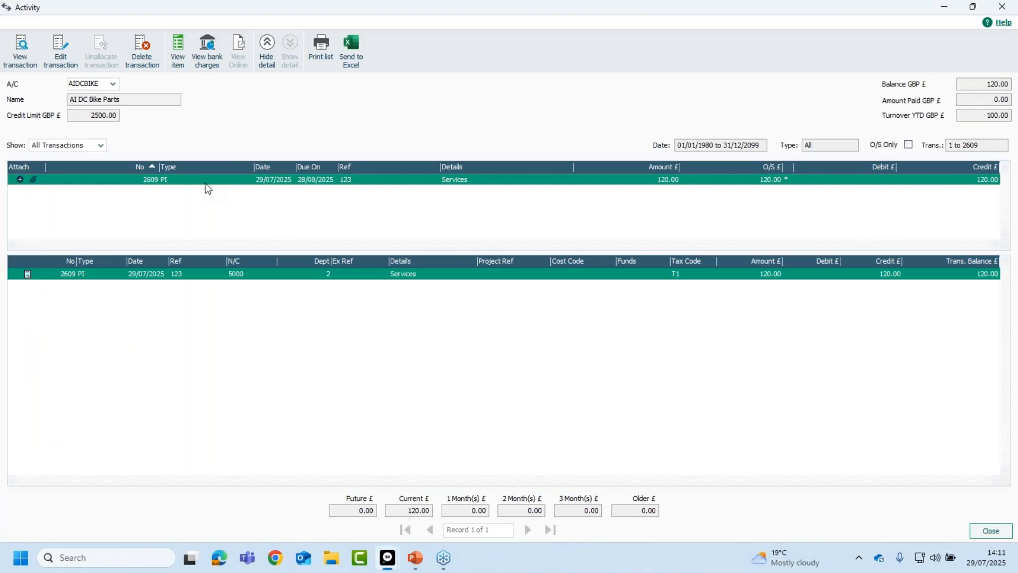
Replace the Services invoice's attachment sage-2025.jpg with Sage 50 Accounts - Transaction Attachments.pdf and close the supplier activity
left_click(33, 179)
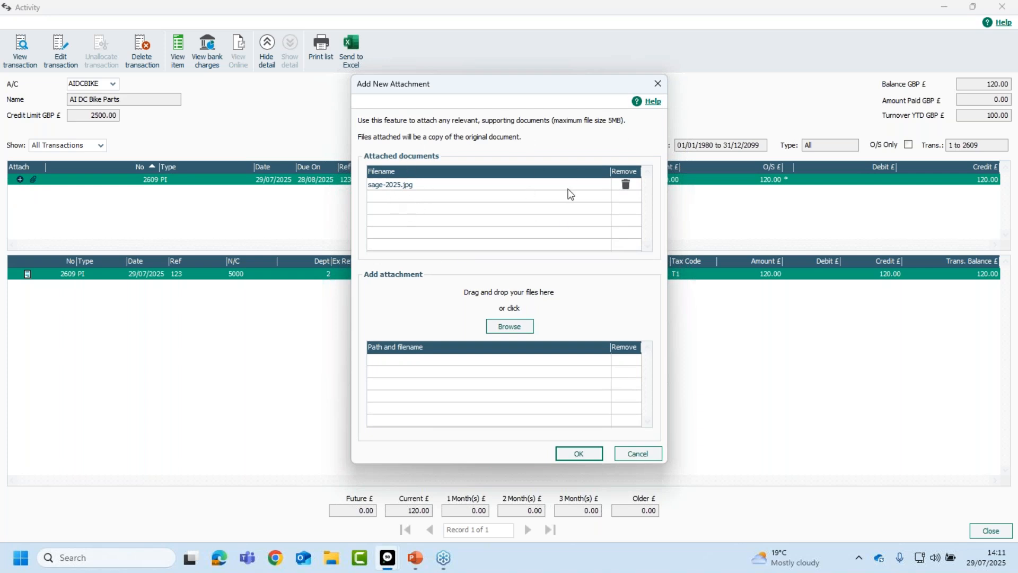
left_click(626, 184)
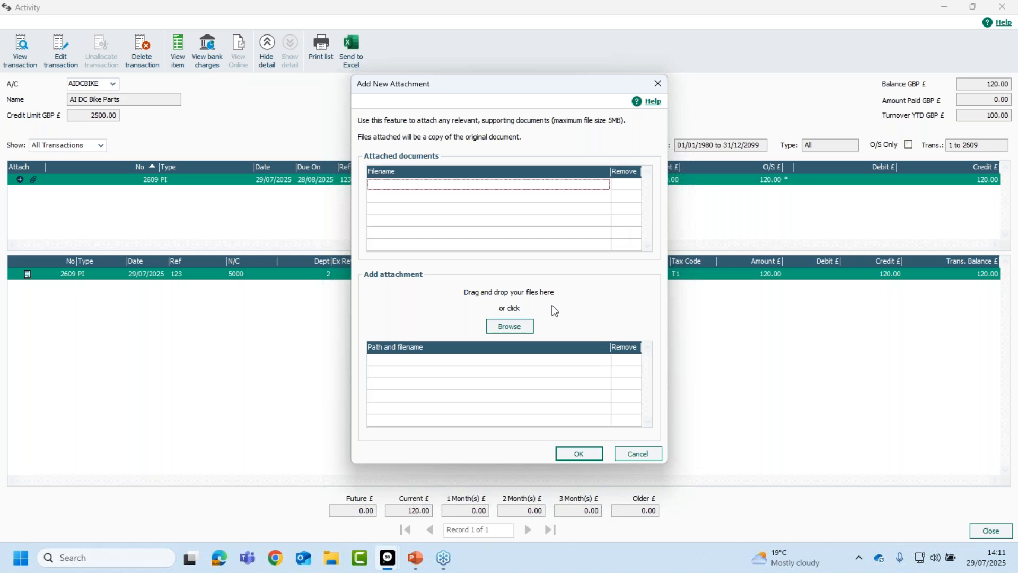
left_click(508, 327)
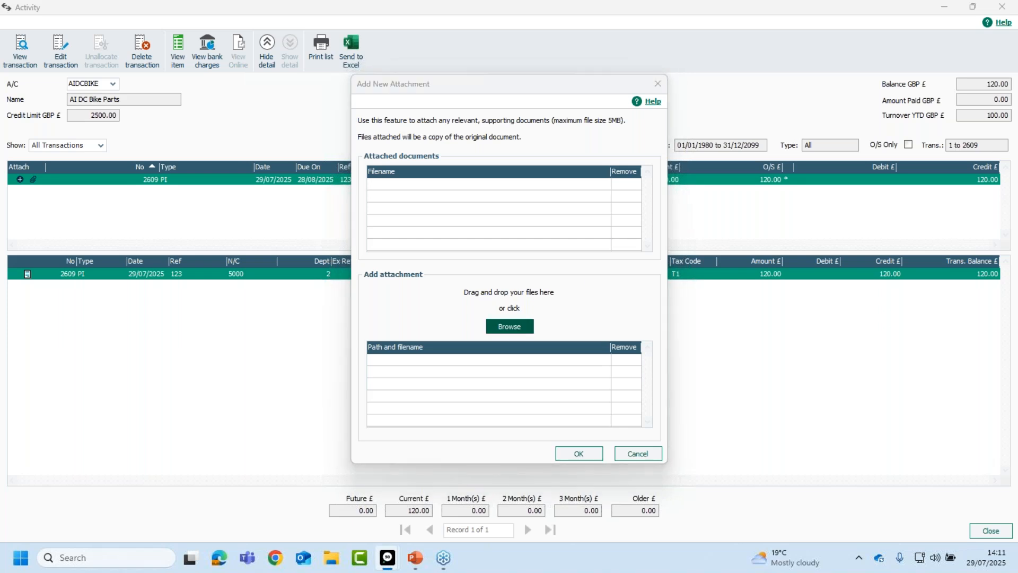
left_click(547, 217)
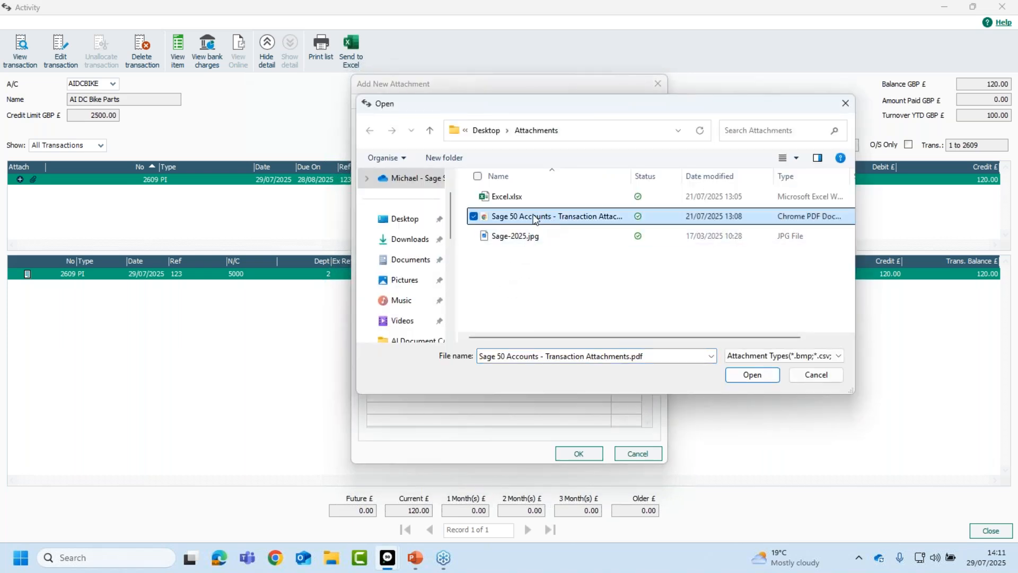
left_click(753, 376)
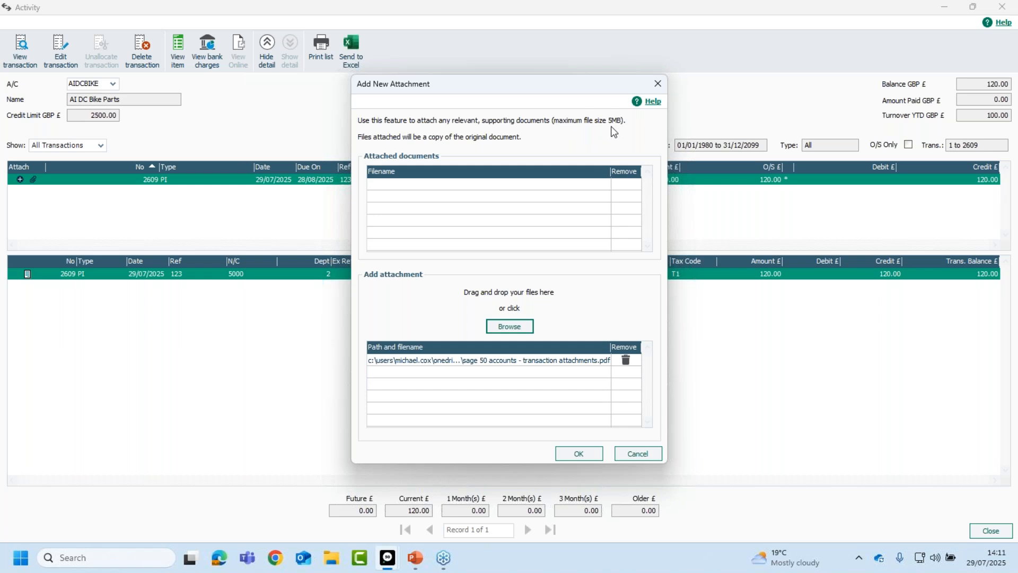
left_click(578, 454)
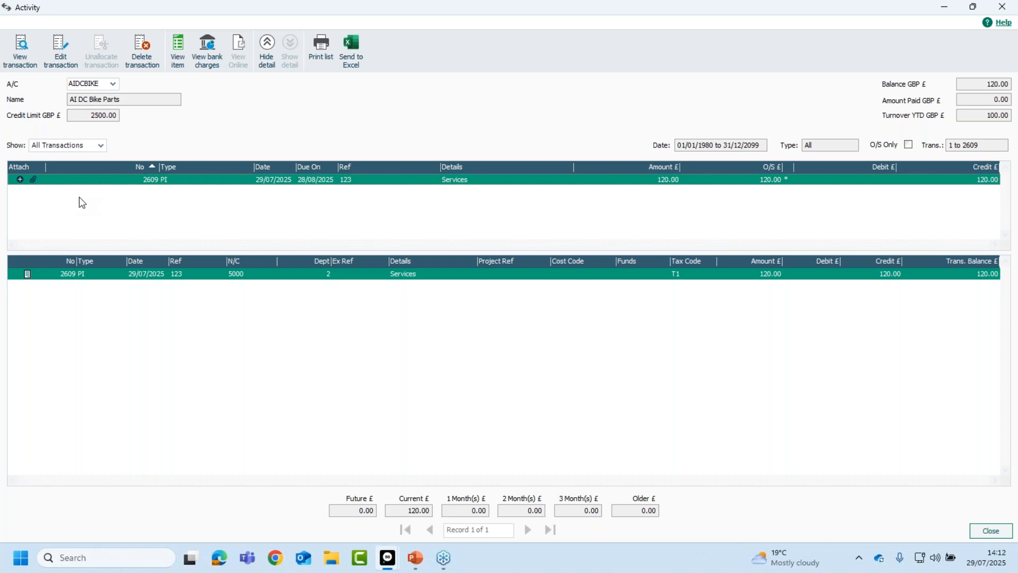
left_click(989, 535)
left_click(988, 532)
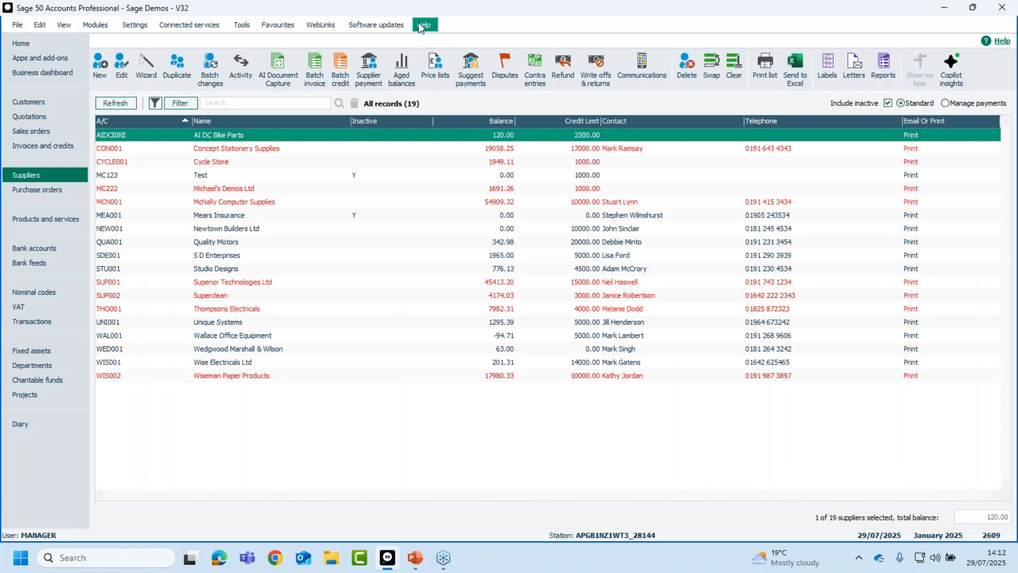
Open the company's data directory in File Explorer from the program's About information
left_click(424, 26)
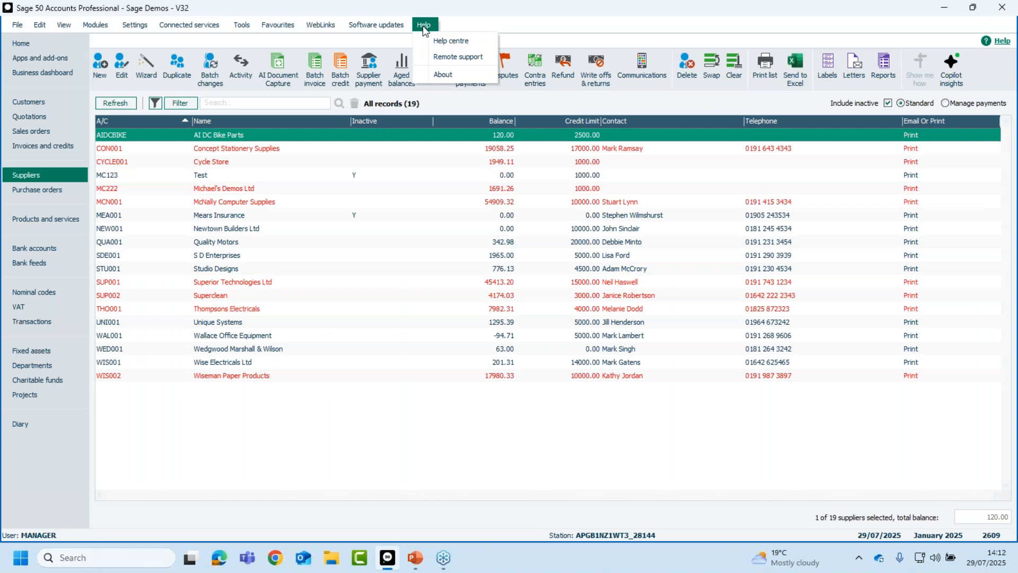
left_click(448, 76)
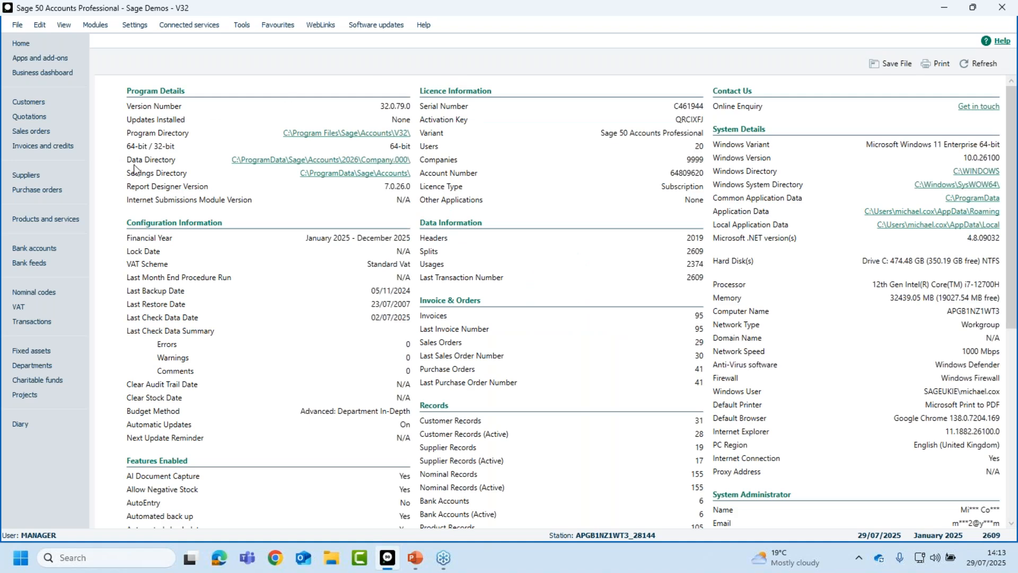
left_click(323, 165)
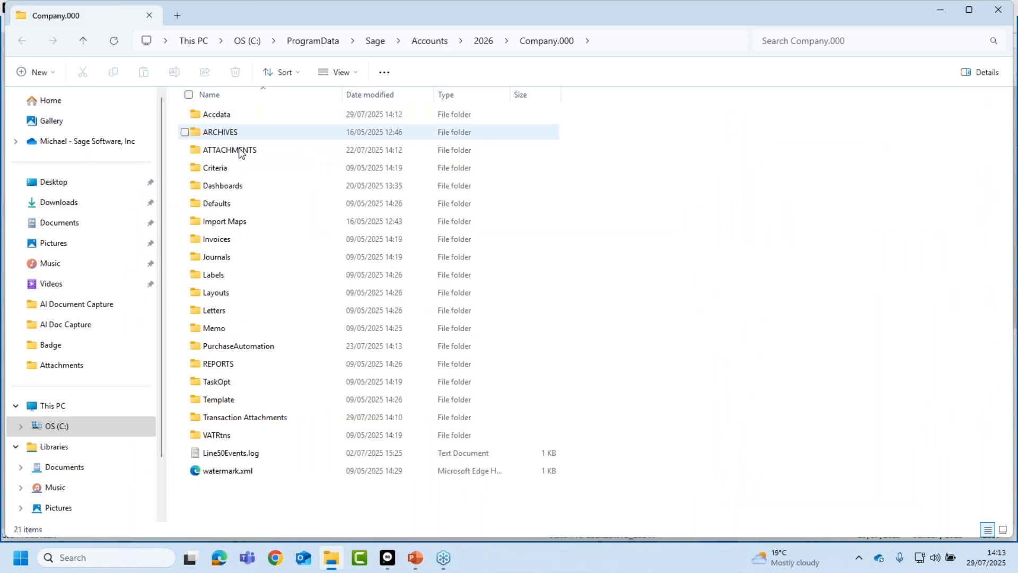
Open the Purchase Transaction 2609 folder inside Transaction Attachments to view its stored file, and close File Explorer
double_click(244, 418)
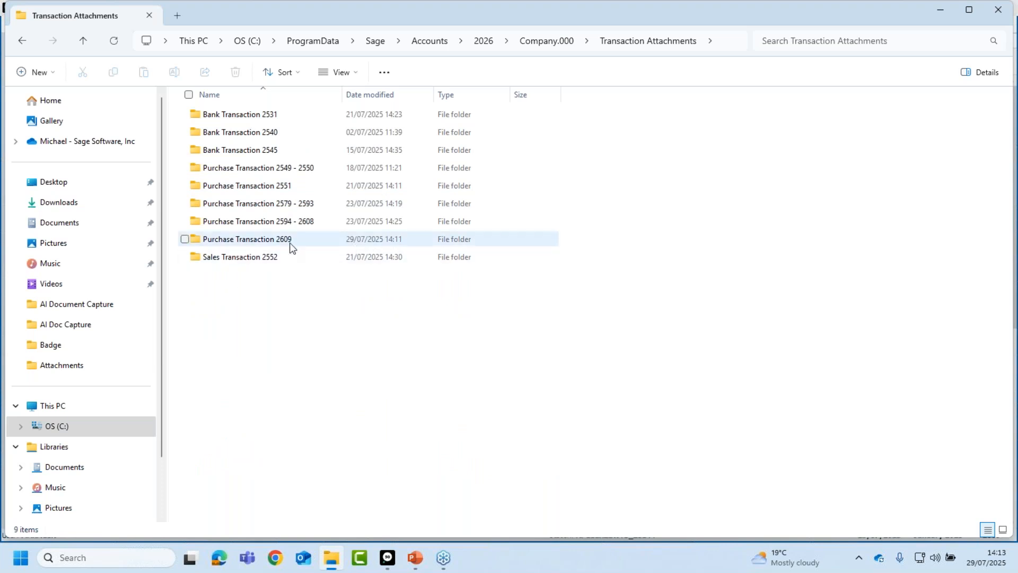
mouse_move(292, 247)
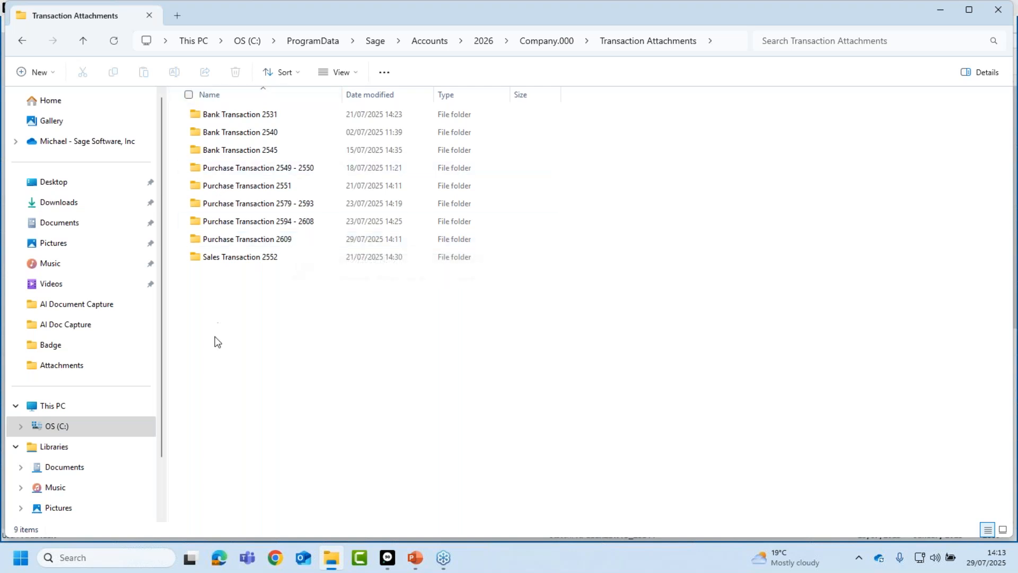
double_click(282, 243)
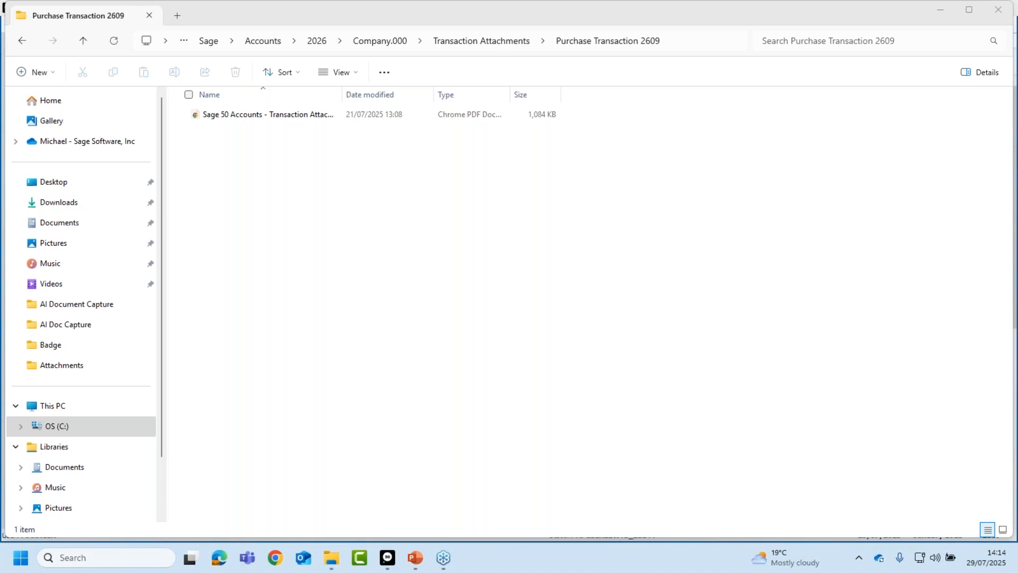
left_click(998, 9)
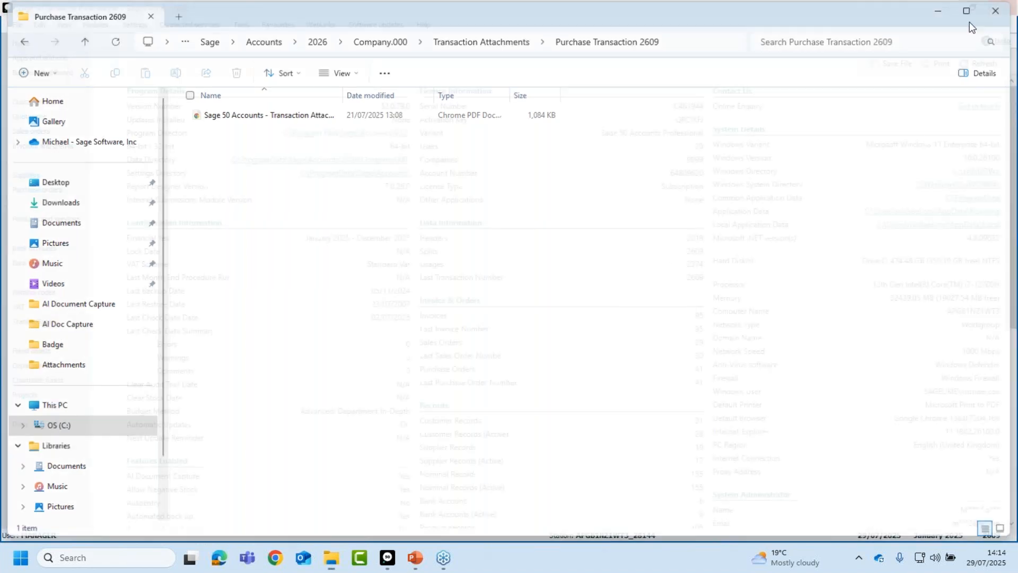
View the sample files in the desktop's Attachments folder and switch back to Sage 50 Accounts
left_click(944, 8)
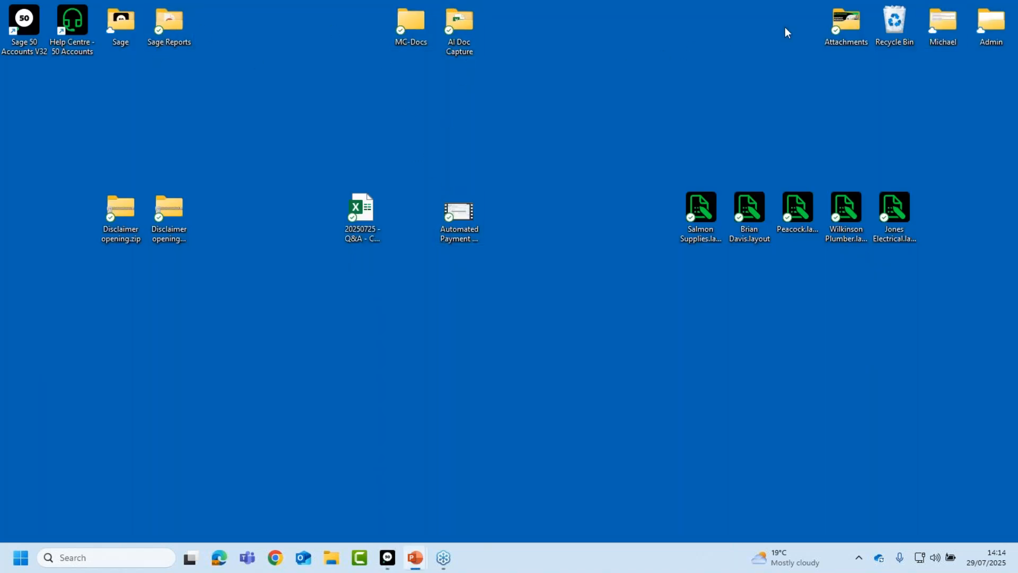
left_click(844, 27)
double_click(843, 26)
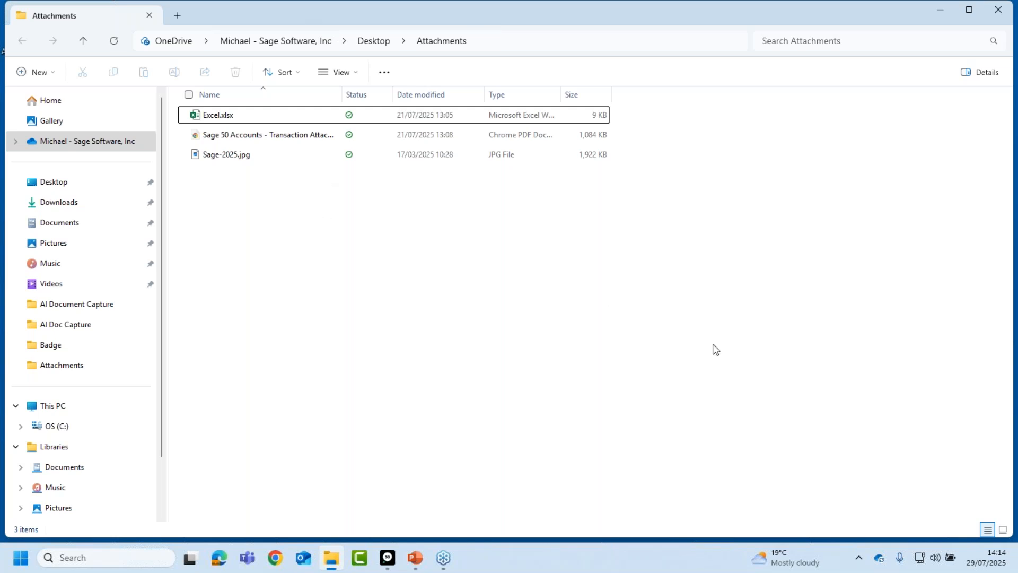
left_click(388, 557)
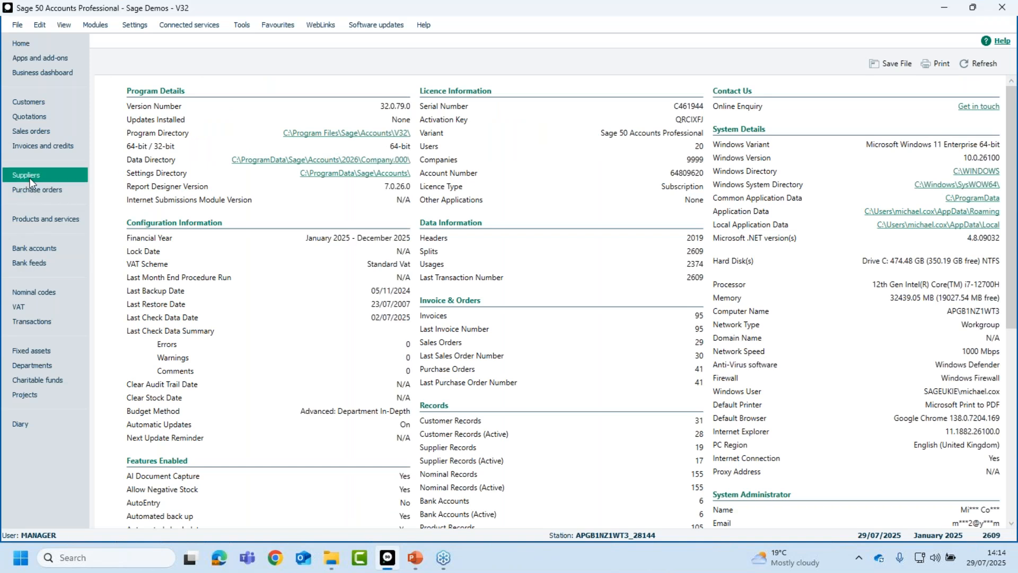
Attach Excel.xlsx to a new bank payment line for account 1200, and close the bank payment without saving it
left_click(20, 251)
left_click(323, 76)
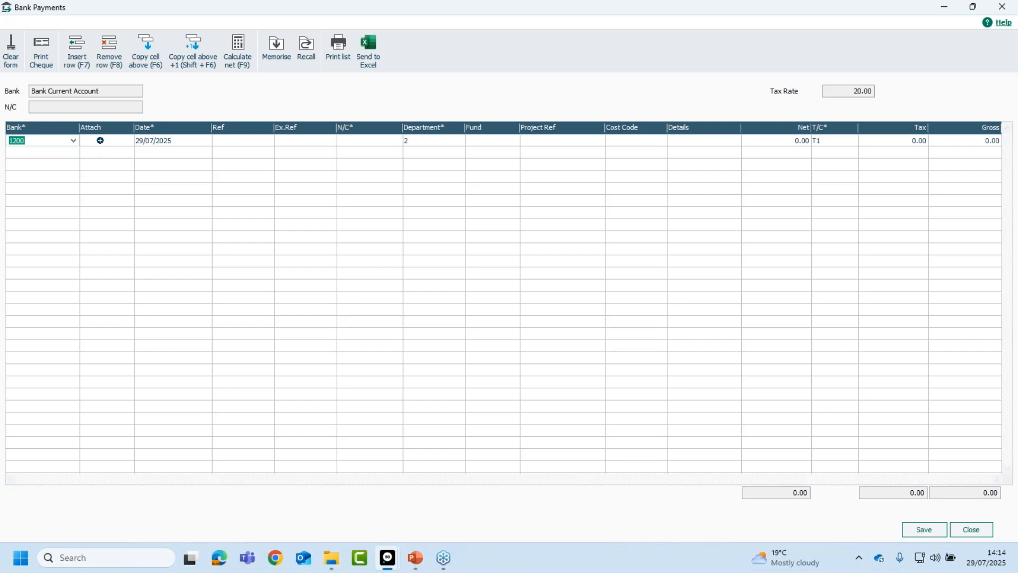
left_click(100, 140)
left_click(508, 278)
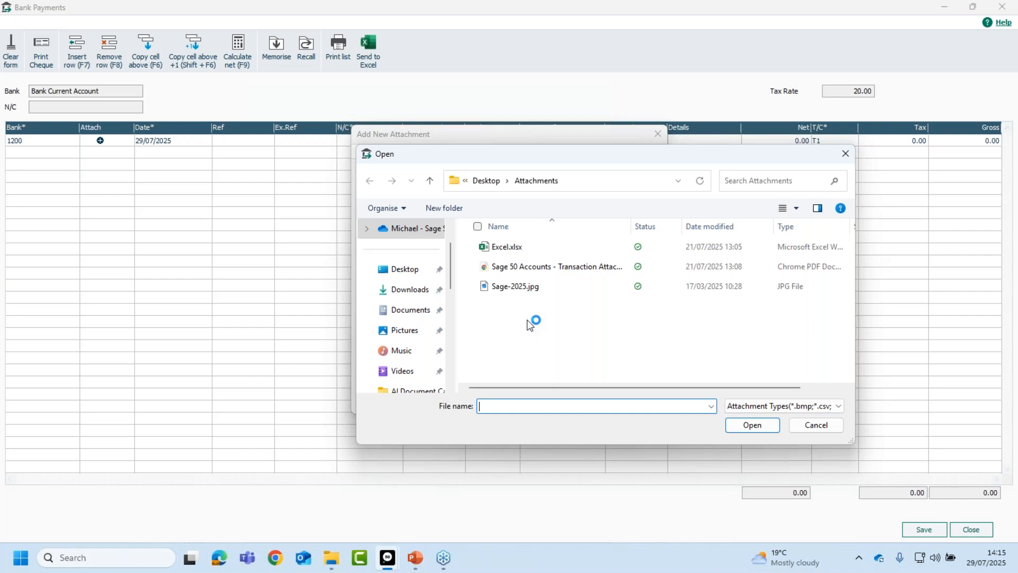
left_click(507, 247)
left_click(769, 424)
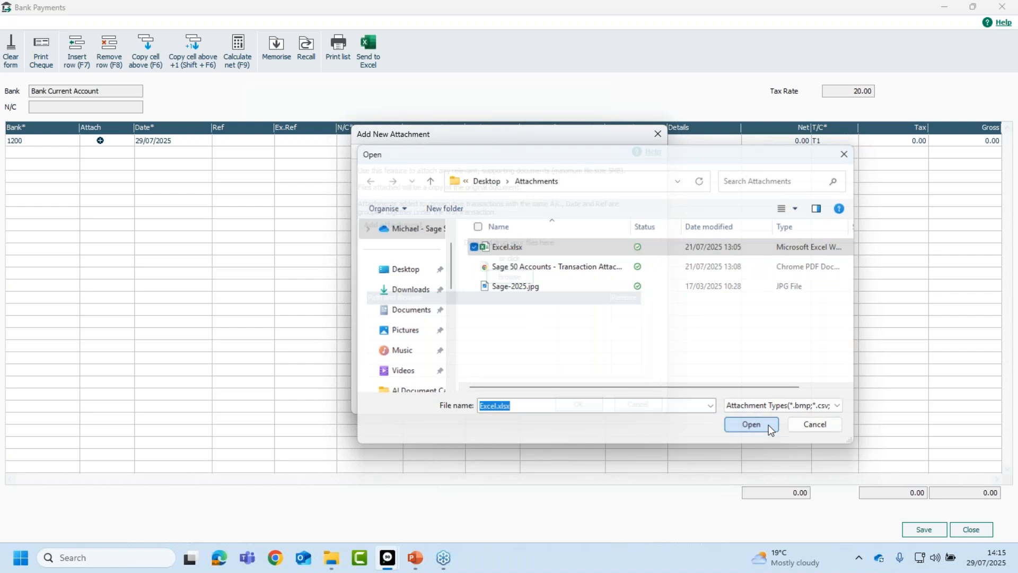
left_click(581, 405)
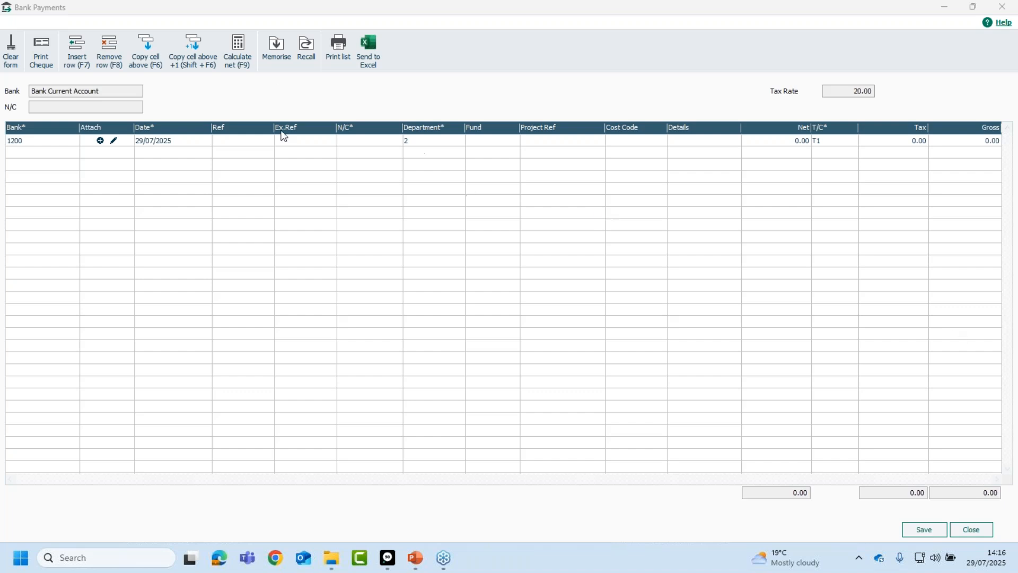
left_click(969, 529)
left_click(512, 303)
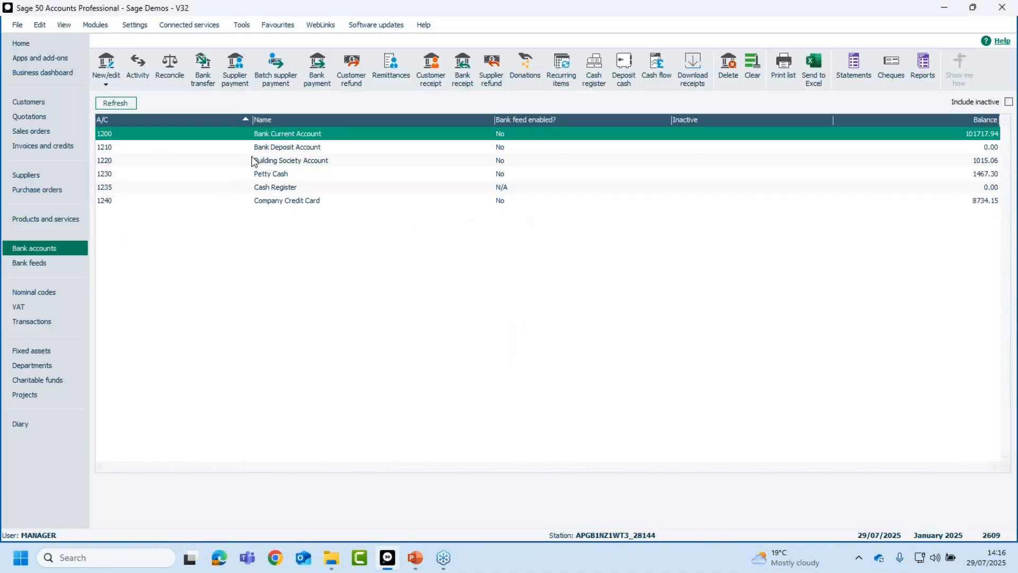
Open the supplier record of Concept Stationery Supplies and view its transaction activity
left_click(30, 174)
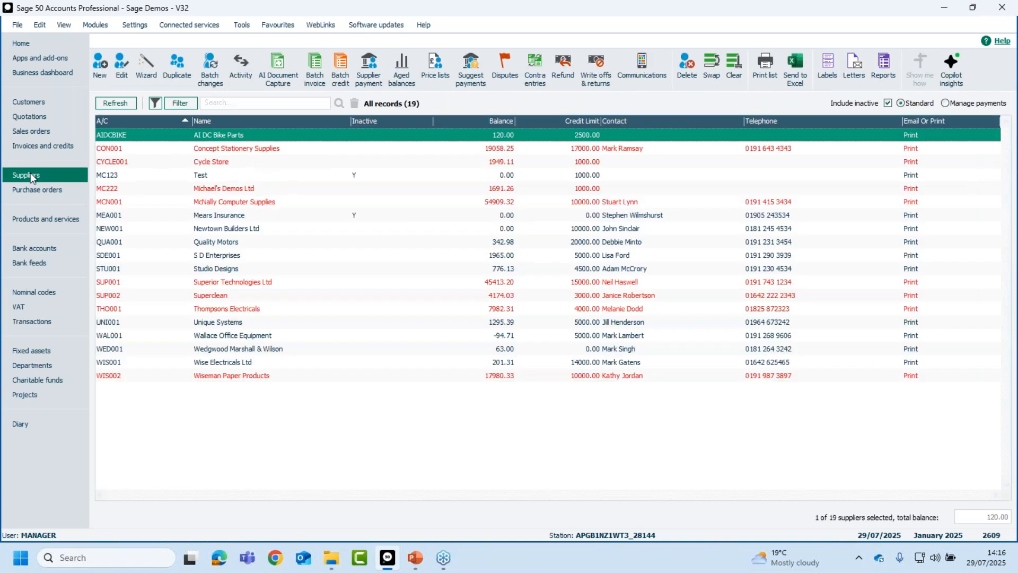
left_click(213, 149)
left_click(214, 148)
left_click(213, 148)
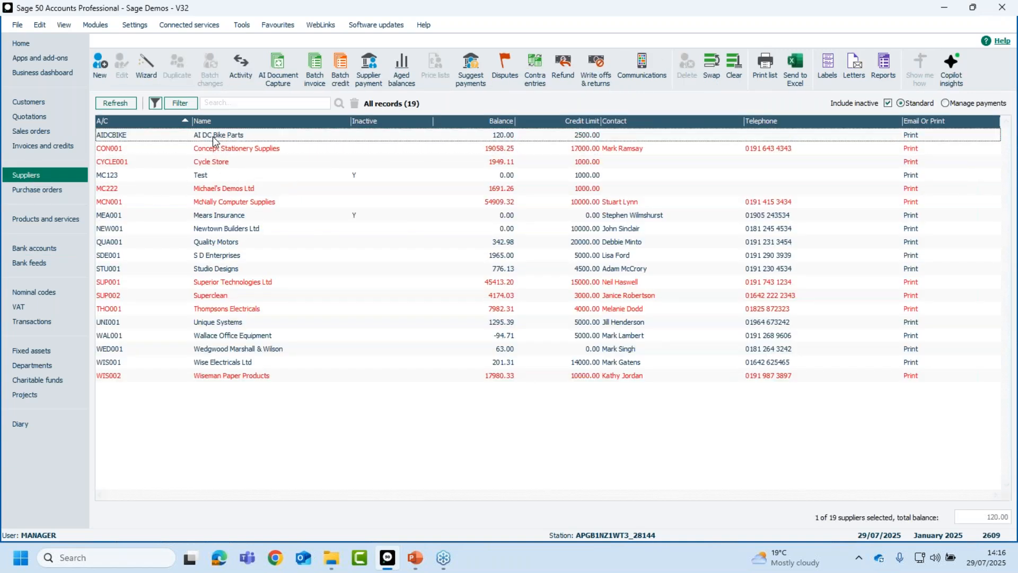
double_click(214, 149)
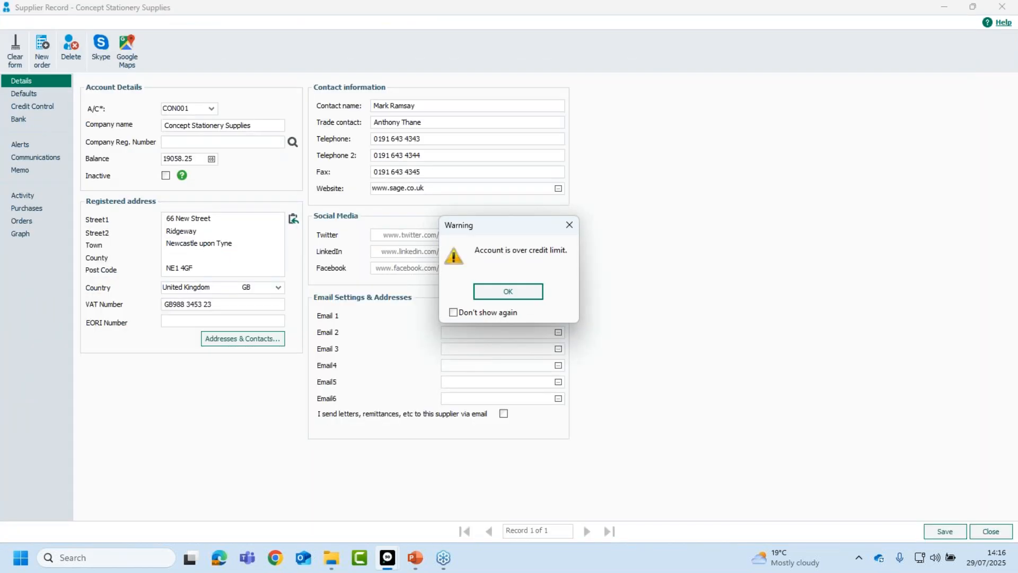
left_click(517, 291)
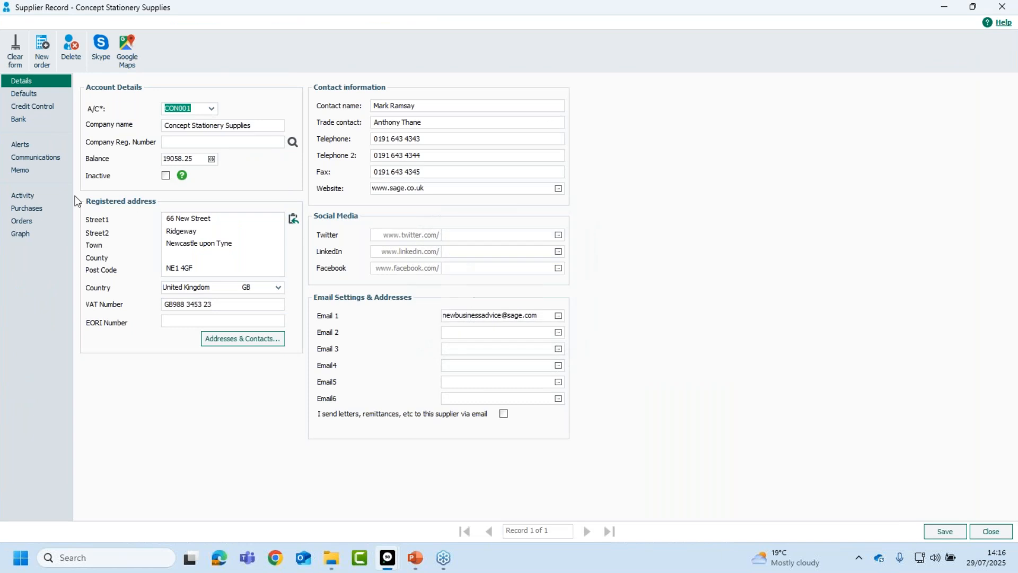
left_click(22, 196)
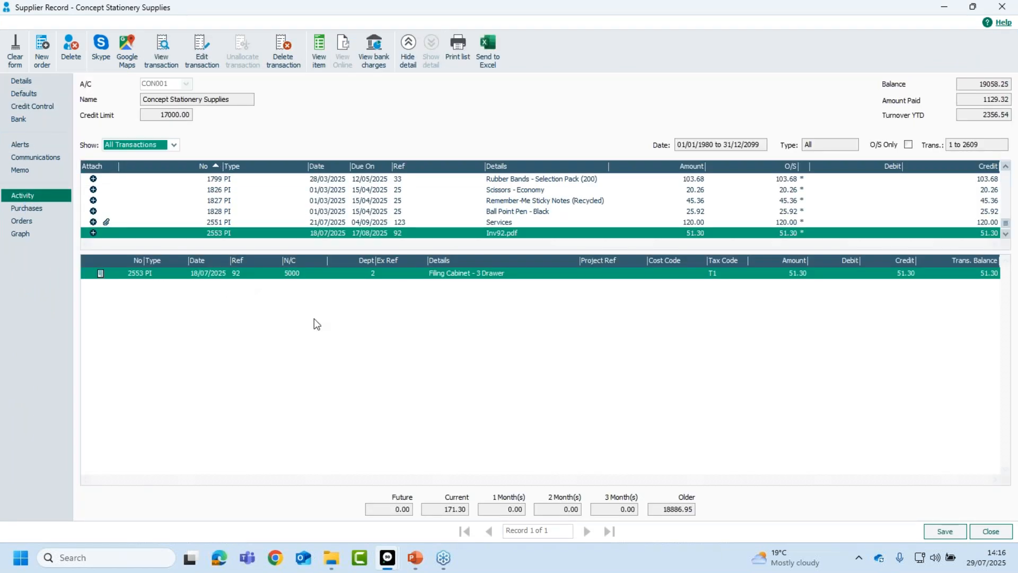
Attach Sage-2025.jpg to the existing Remember-Me Sticky Notes (Recycled) invoice and close the supplier record
left_click(93, 211)
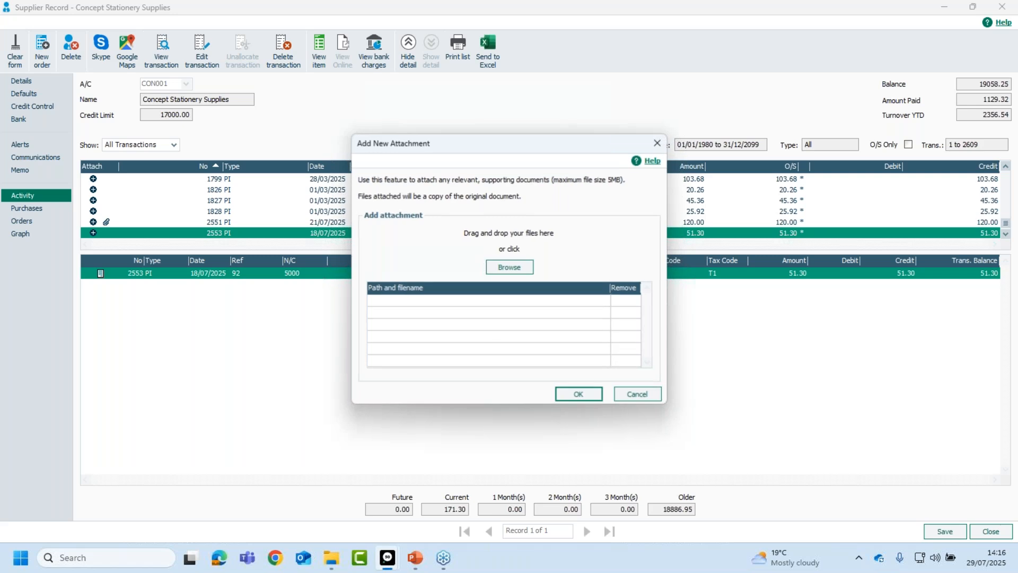
left_click(510, 267)
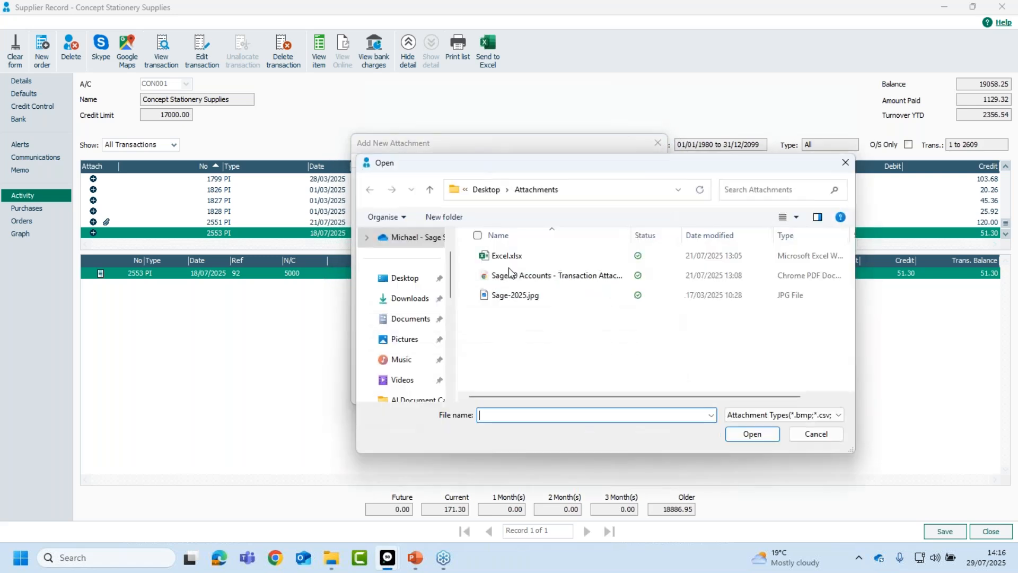
left_click(521, 298)
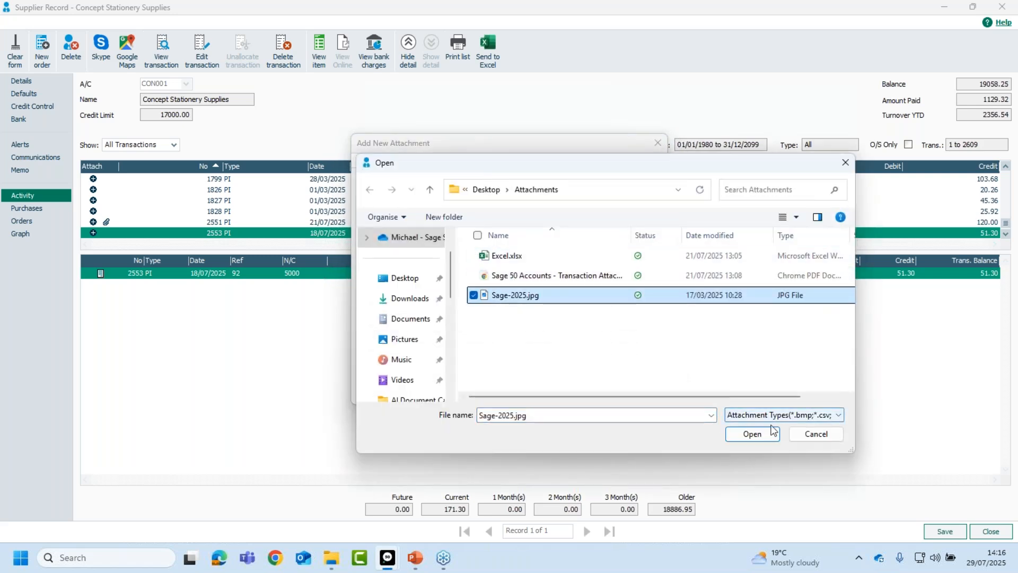
left_click(752, 434)
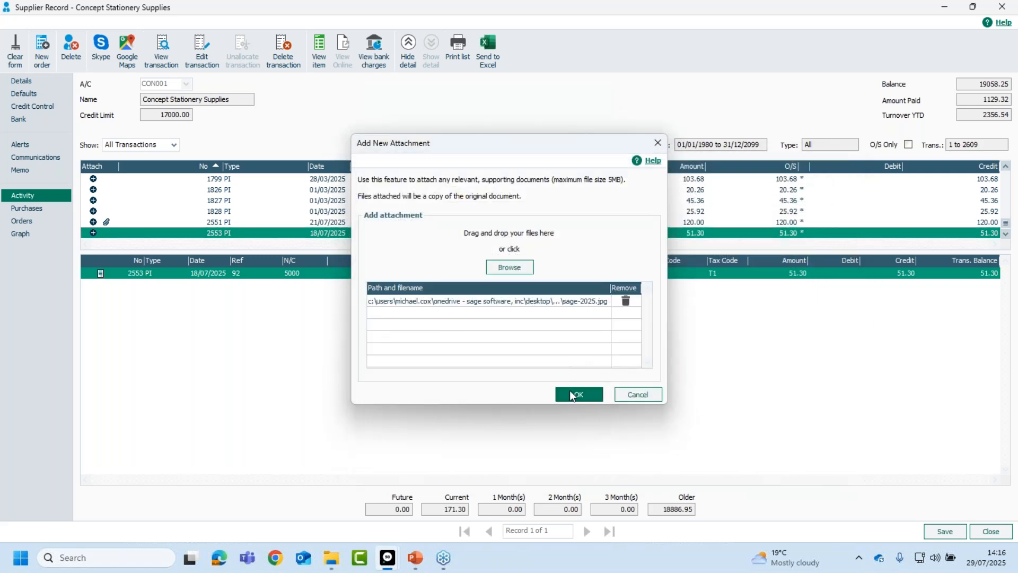
left_click(571, 391)
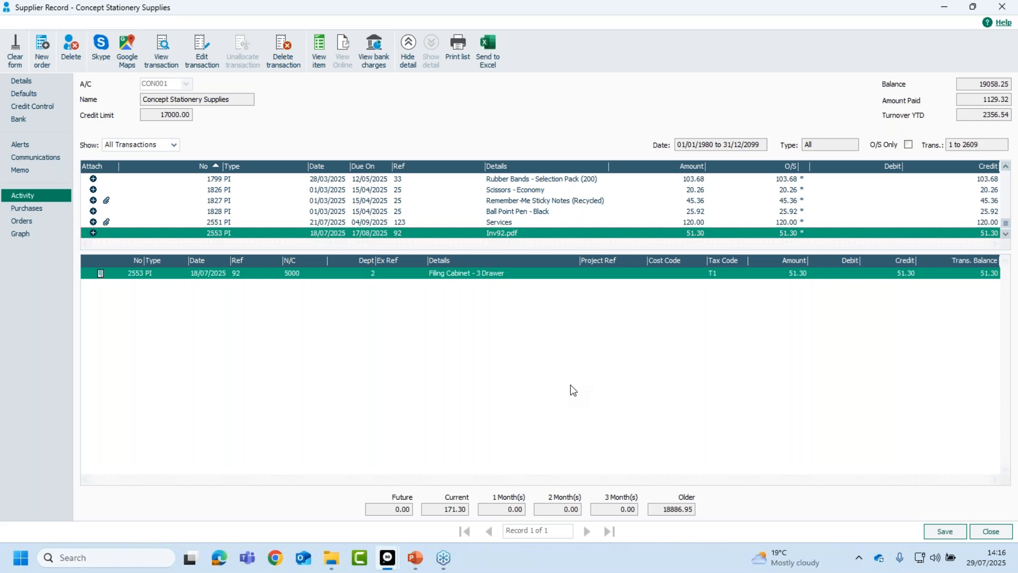
left_click(990, 531)
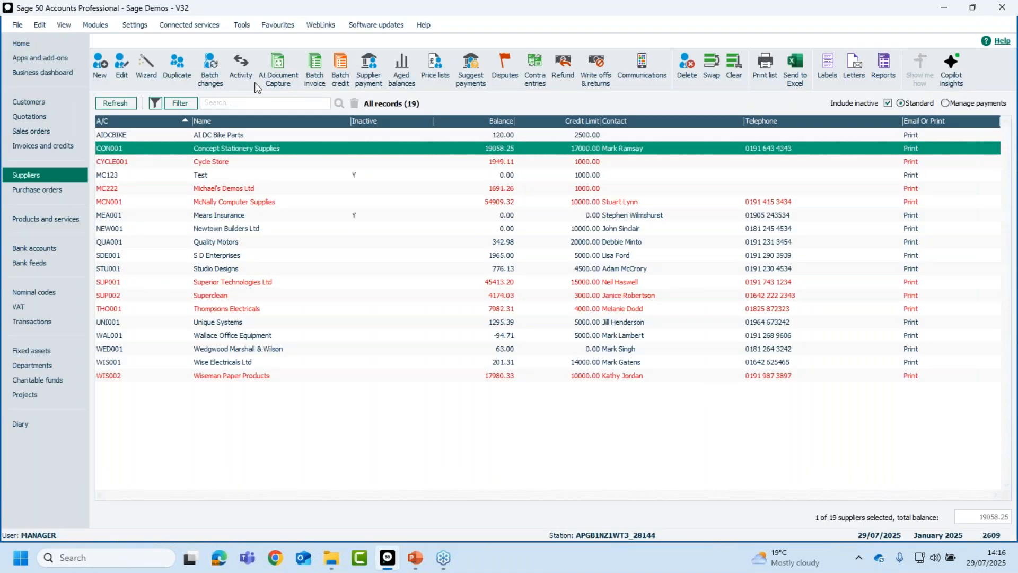
Include Transaction Attachments in the file types for a company backup, and cancel the backup
left_click(19, 26)
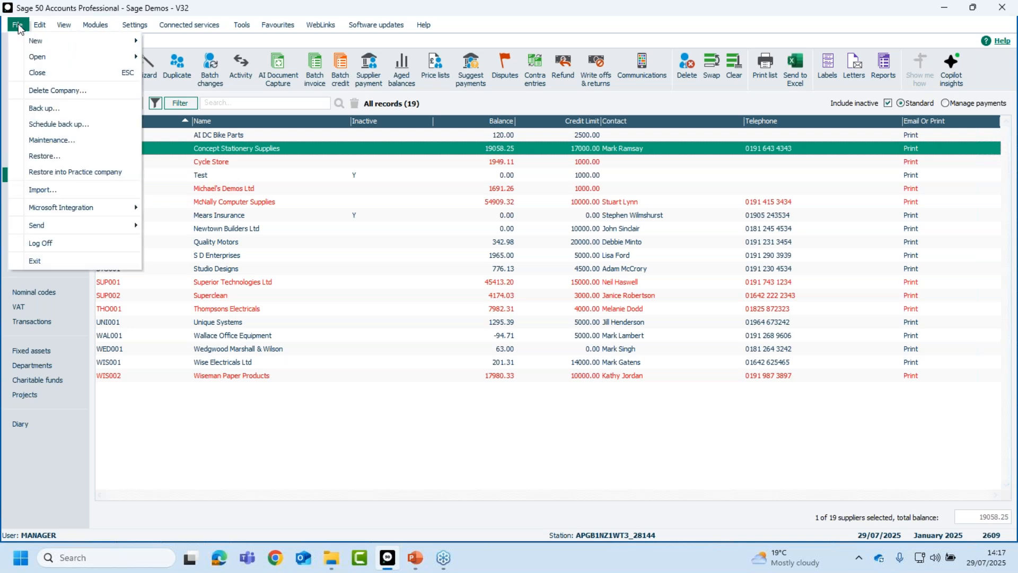
left_click(41, 108)
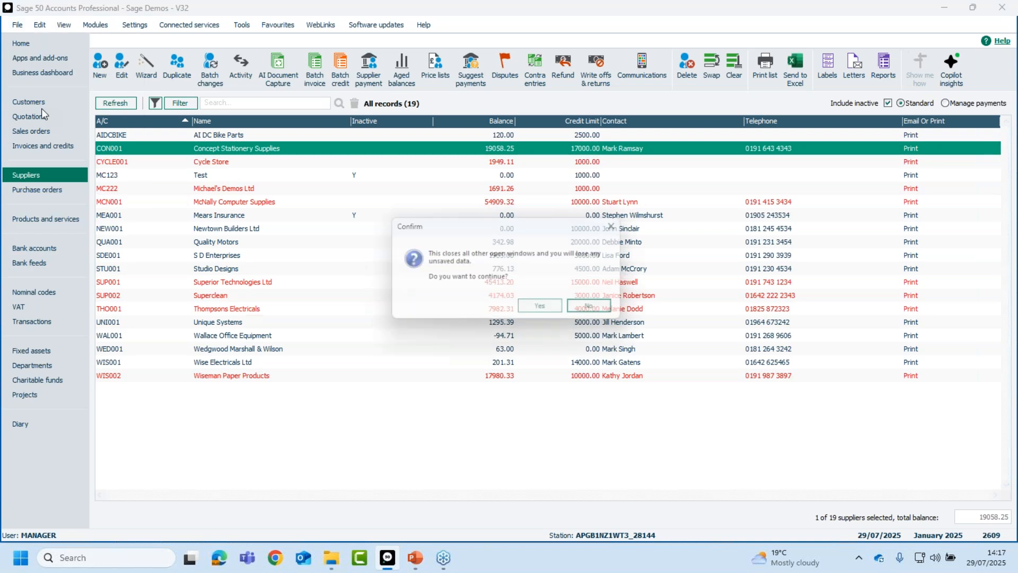
left_click(544, 310)
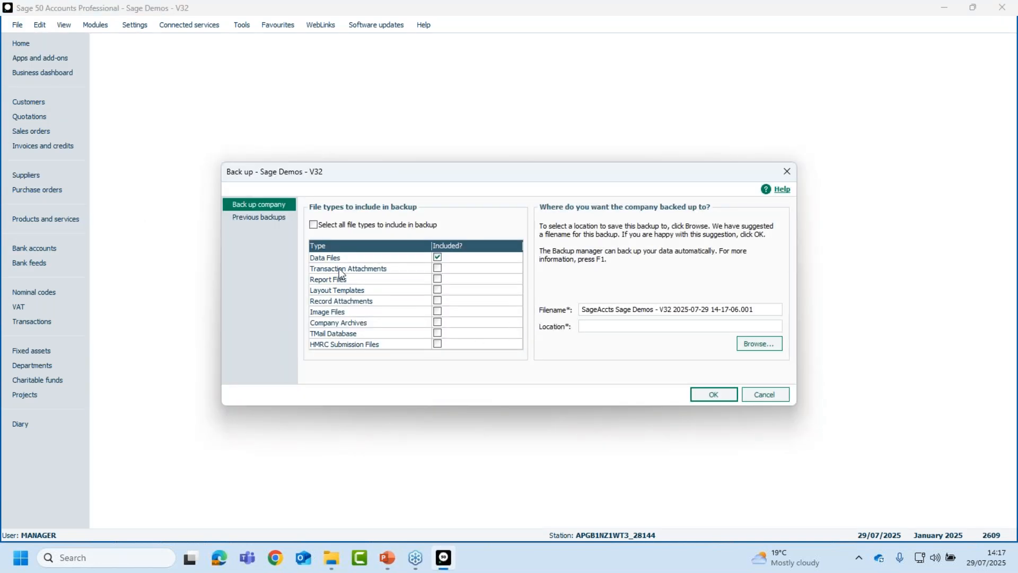
left_click(438, 271)
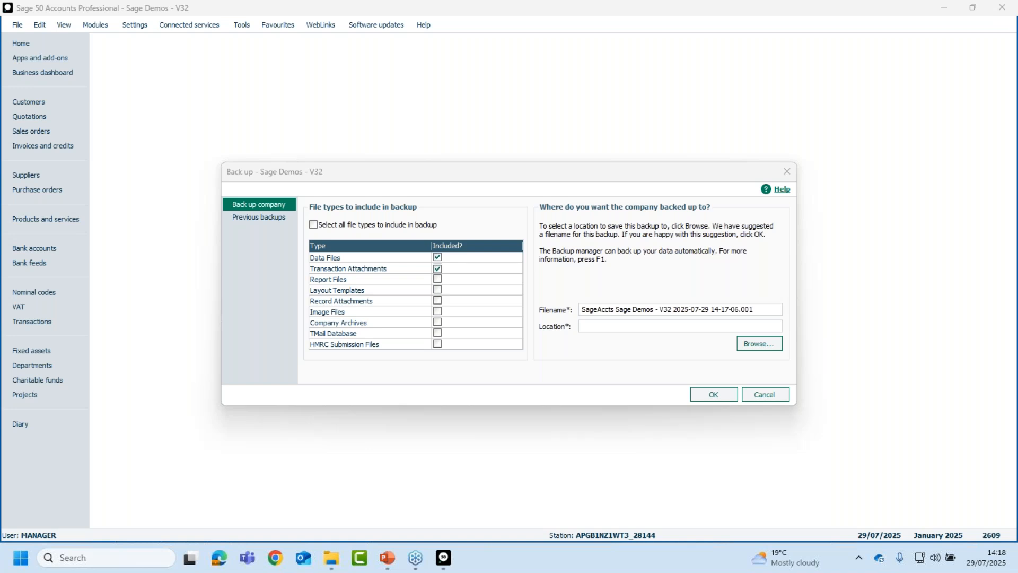
left_click(766, 395)
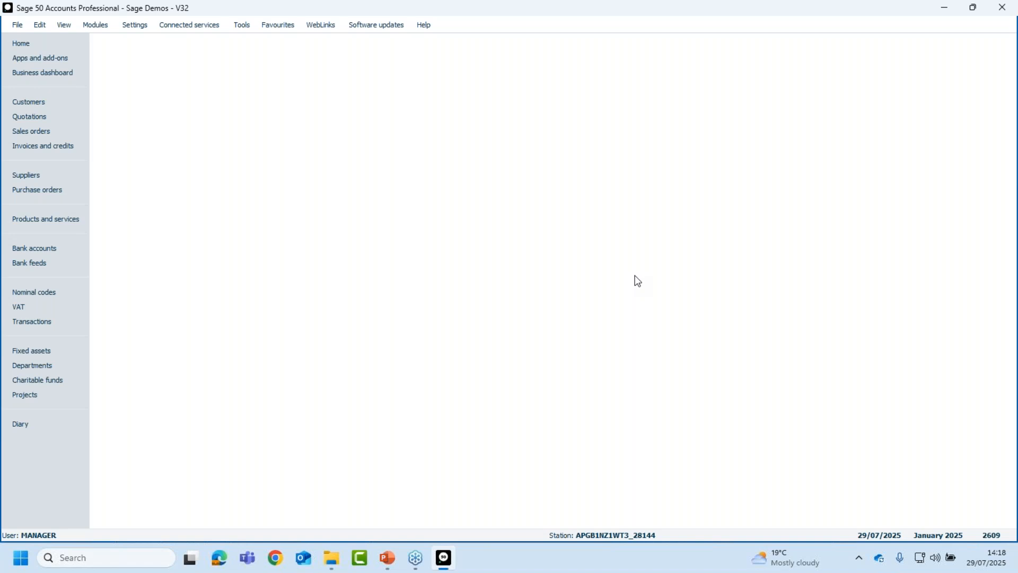
View the attachment filter options in the criteria of the supplier report Day Books: Supplier Transactions (Summary), and cancel the report
left_click(36, 178)
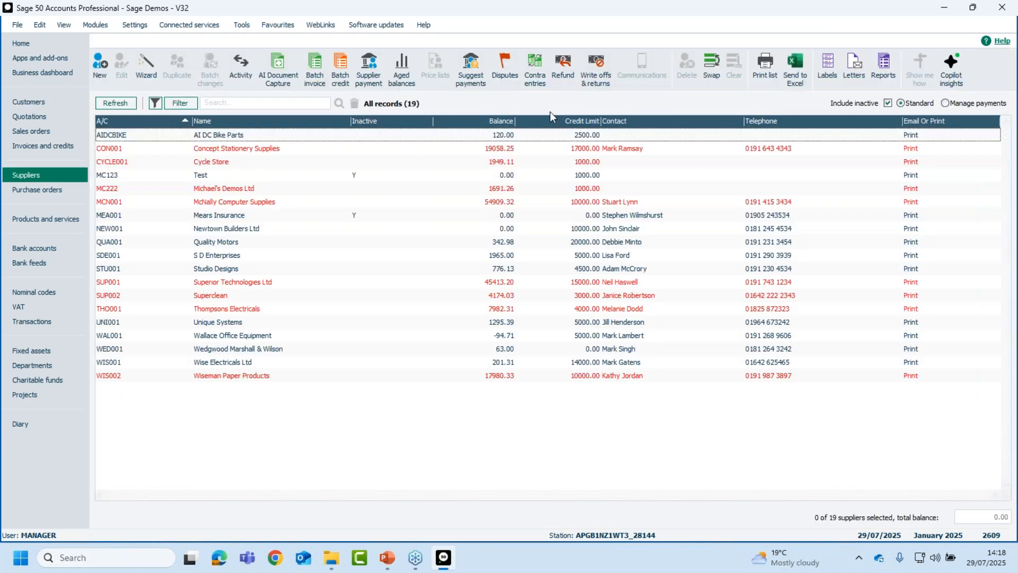
left_click(885, 63)
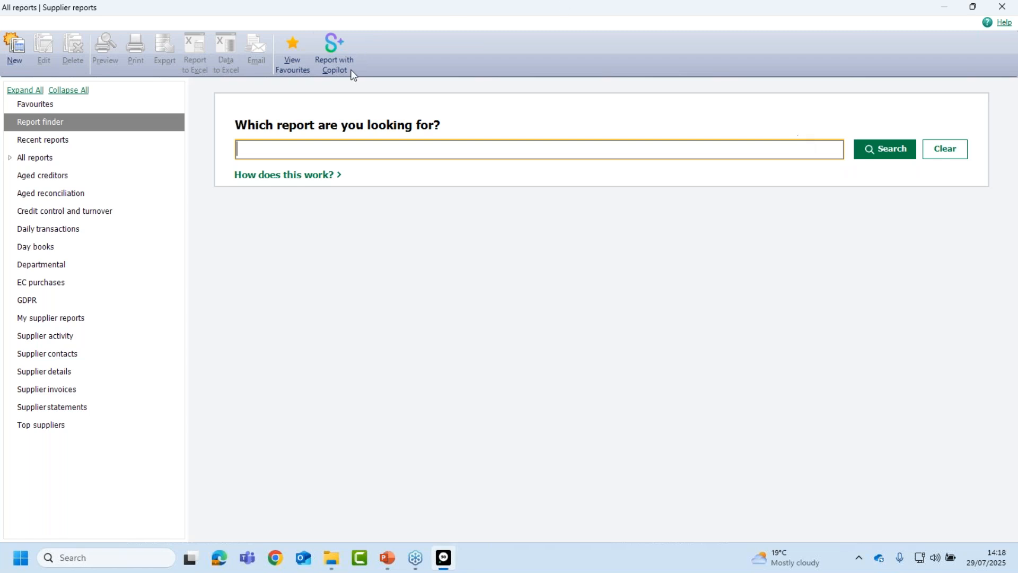
left_click(37, 254)
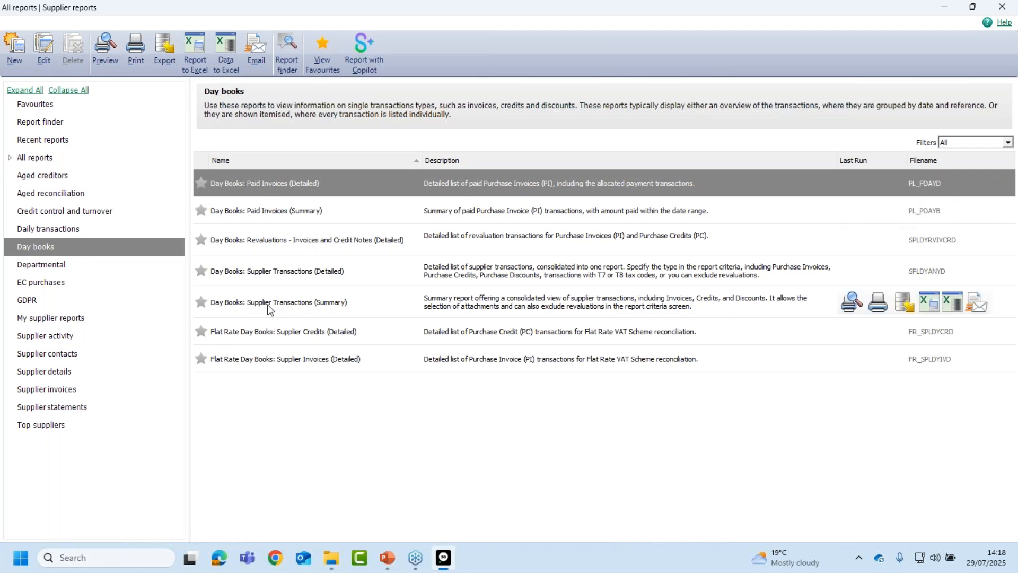
left_click(335, 305)
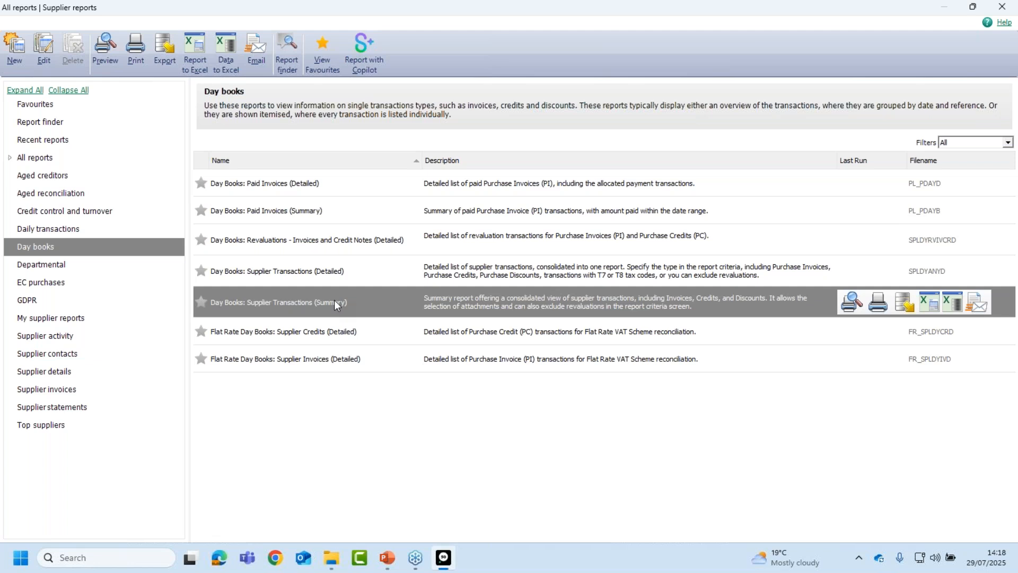
left_click(851, 302)
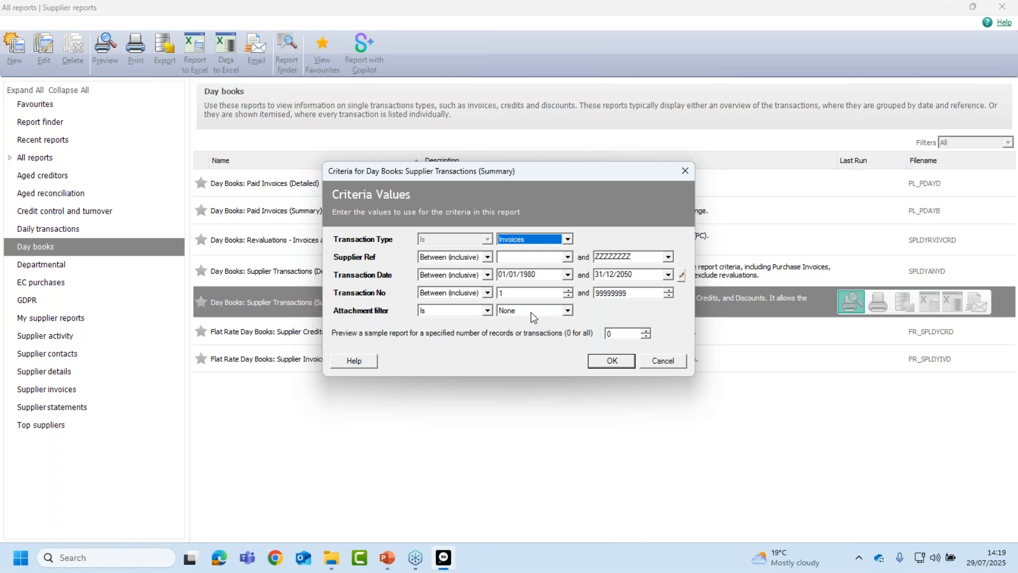
left_click(568, 310)
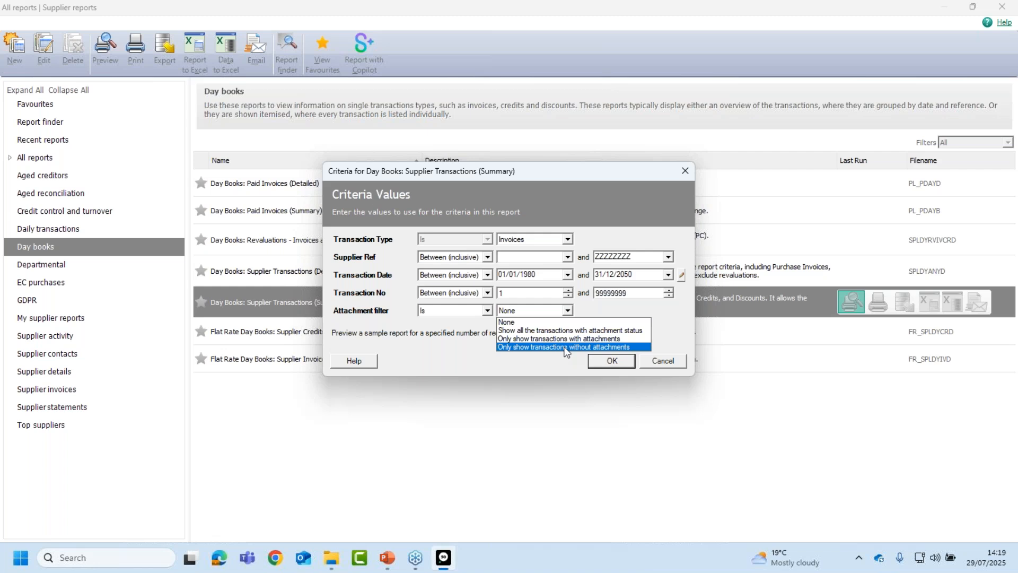
left_click(664, 363)
left_click(663, 362)
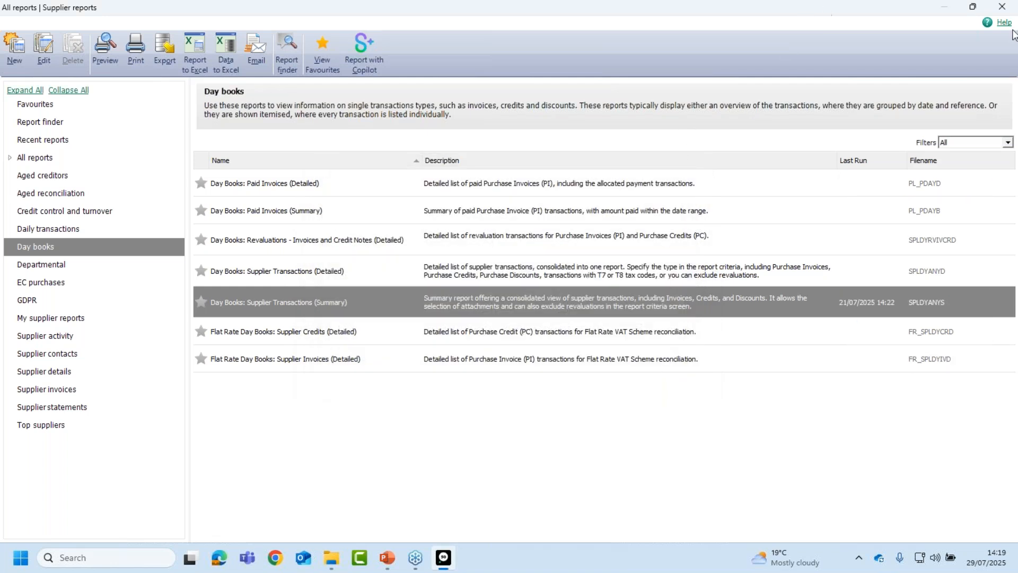
Close the supplier reports, and view the attachment column in the customer batch invoice and batch credit forms, closing each form
left_click(1003, 9)
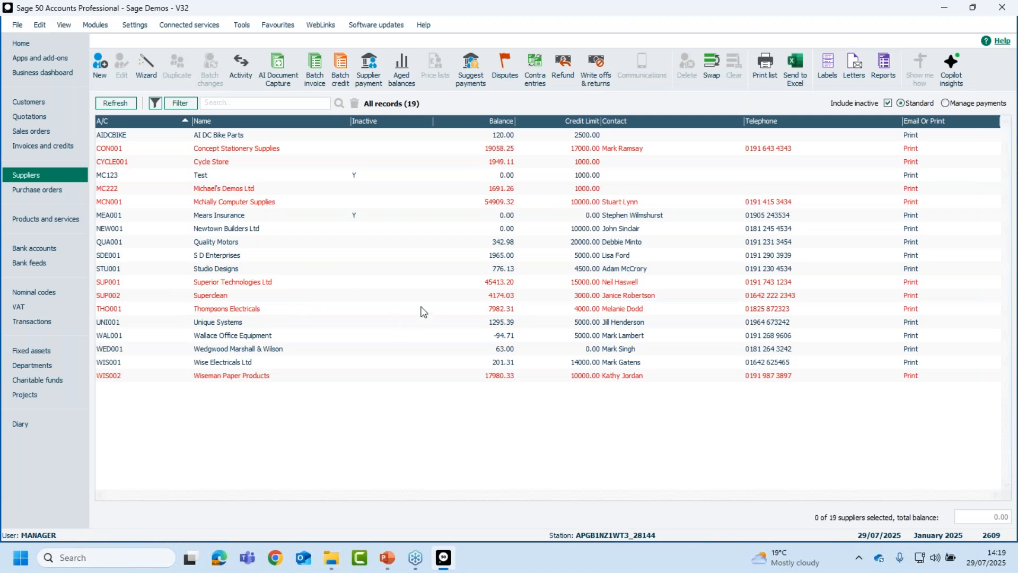
left_click(27, 103)
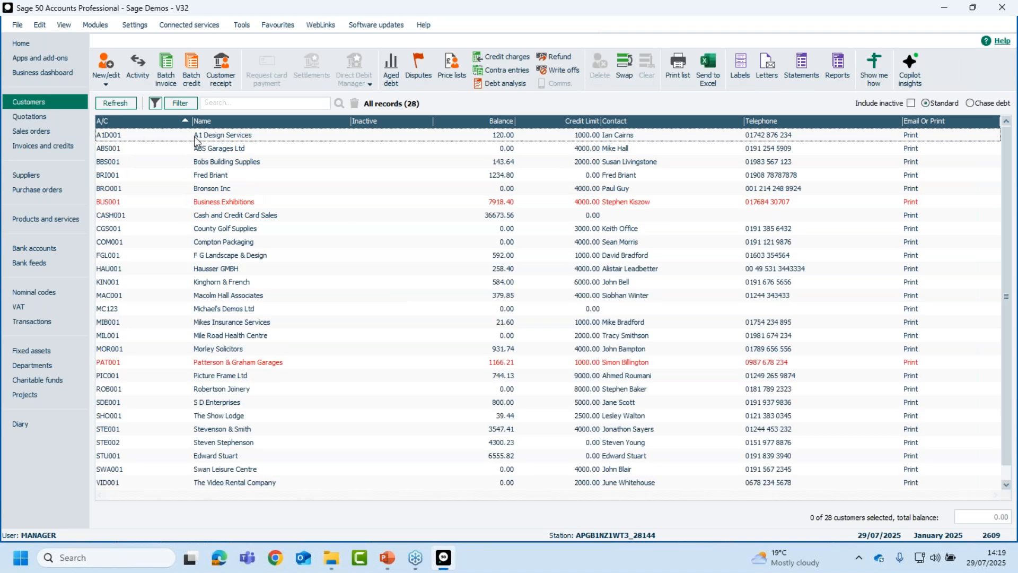
left_click(166, 69)
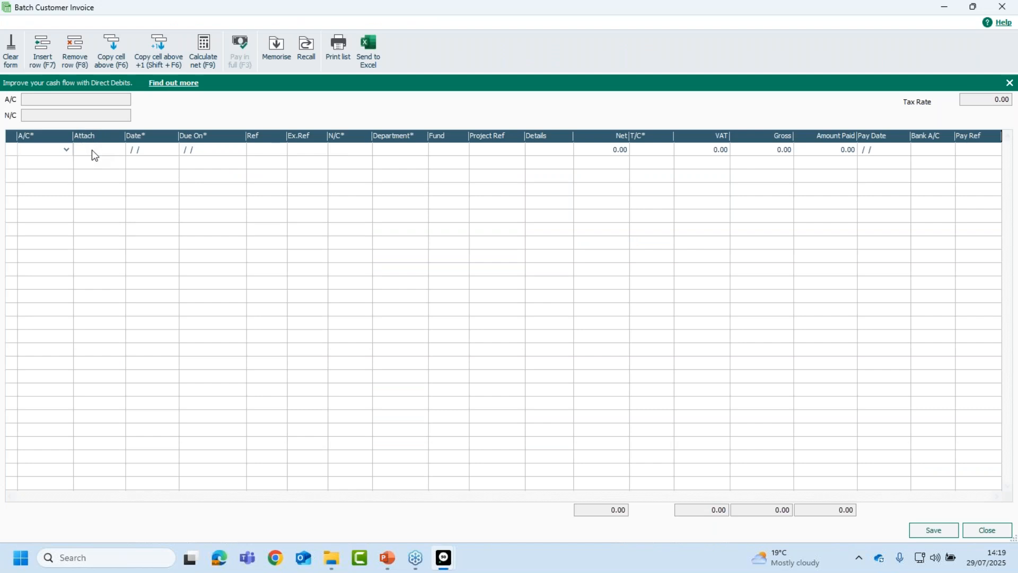
left_click(990, 530)
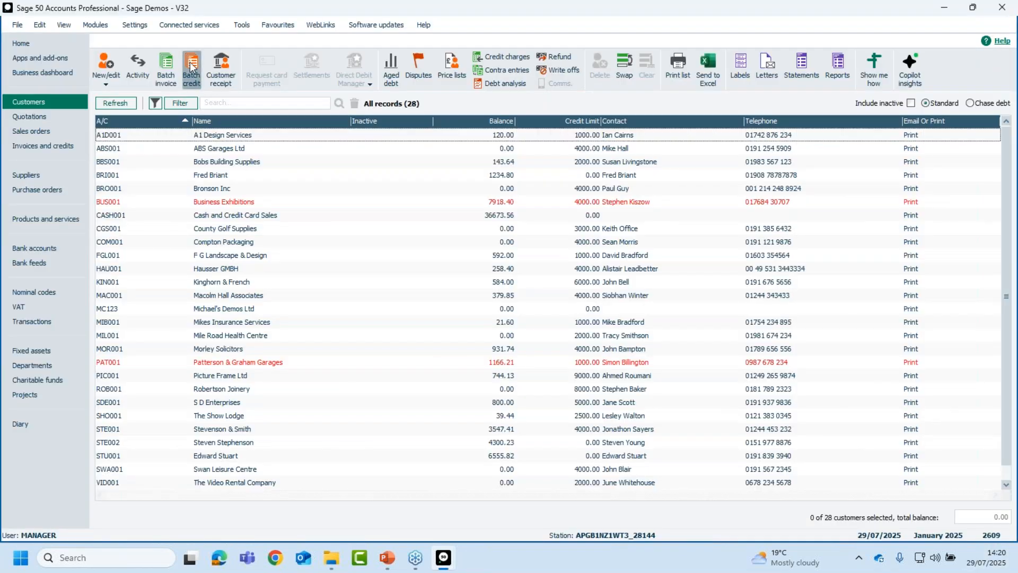
left_click(192, 63)
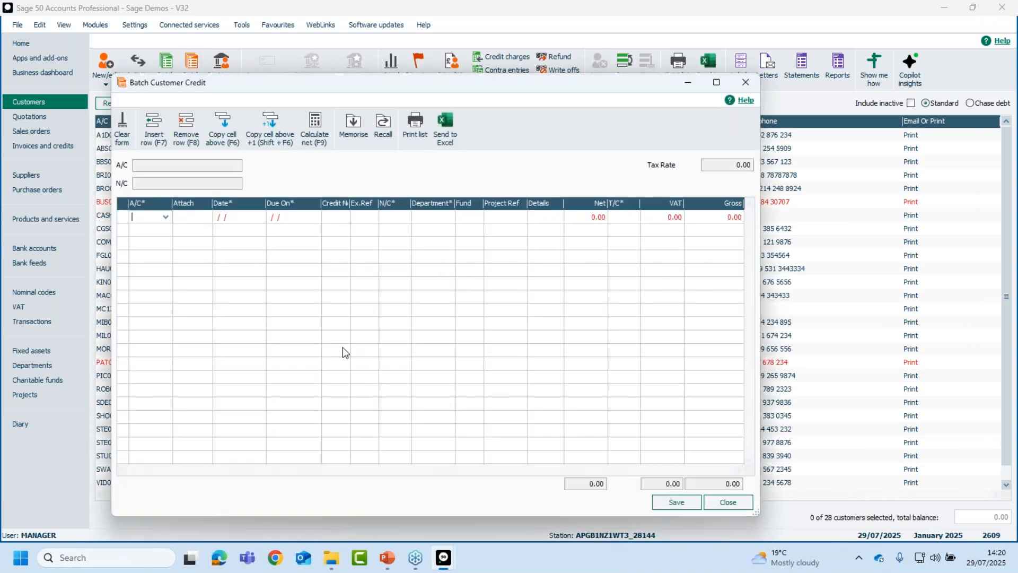
left_click(736, 507)
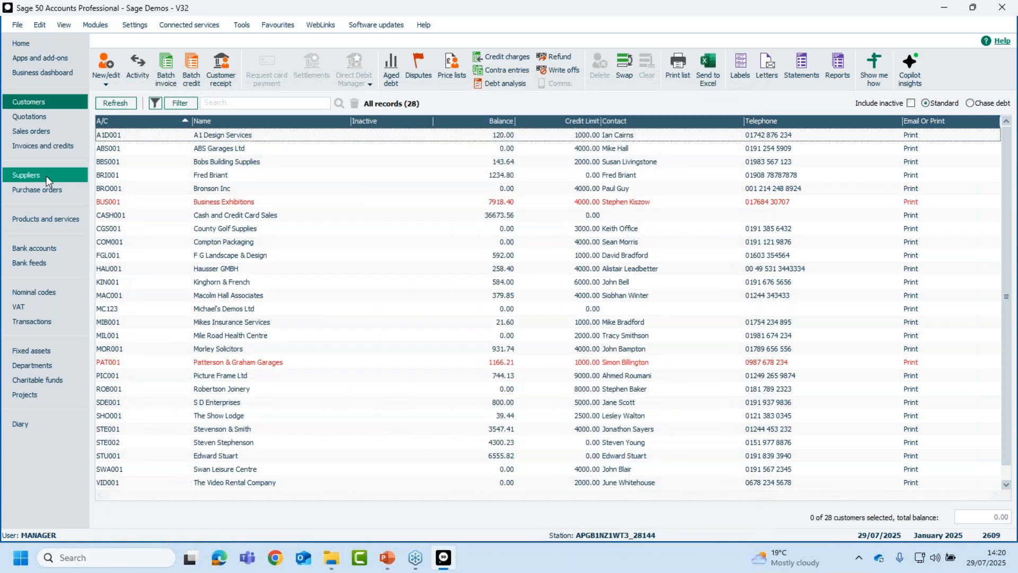
View the attachment column in the bank payment and bank receipt forms for the Bank Current Account, closing each form
left_click(26, 249)
left_click(317, 69)
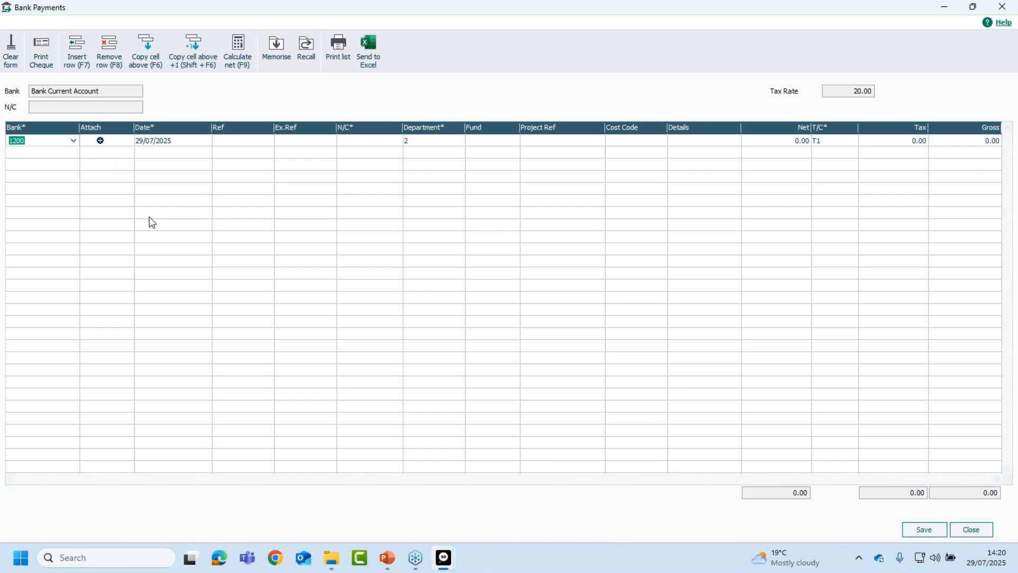
left_click(966, 530)
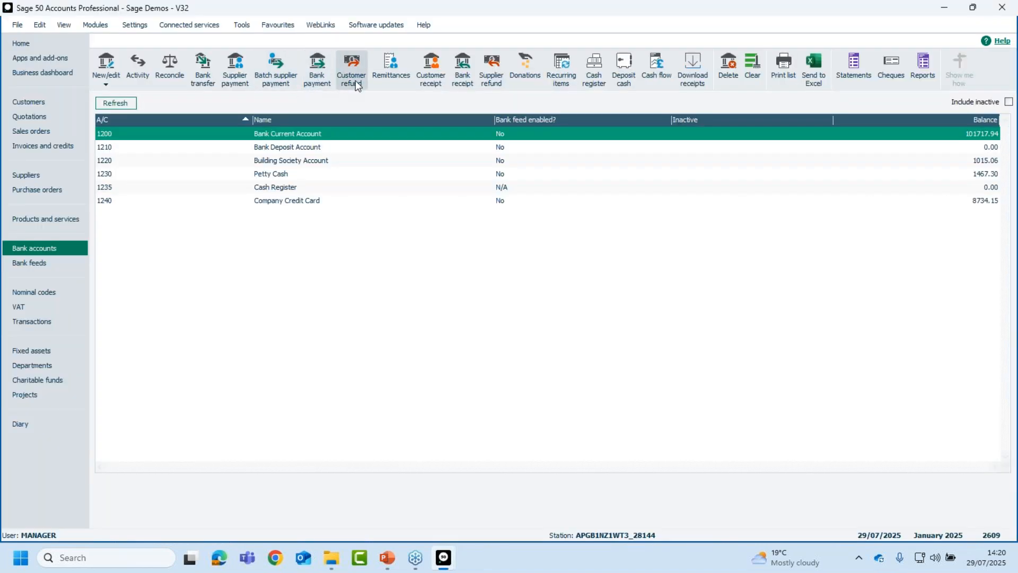
left_click(462, 68)
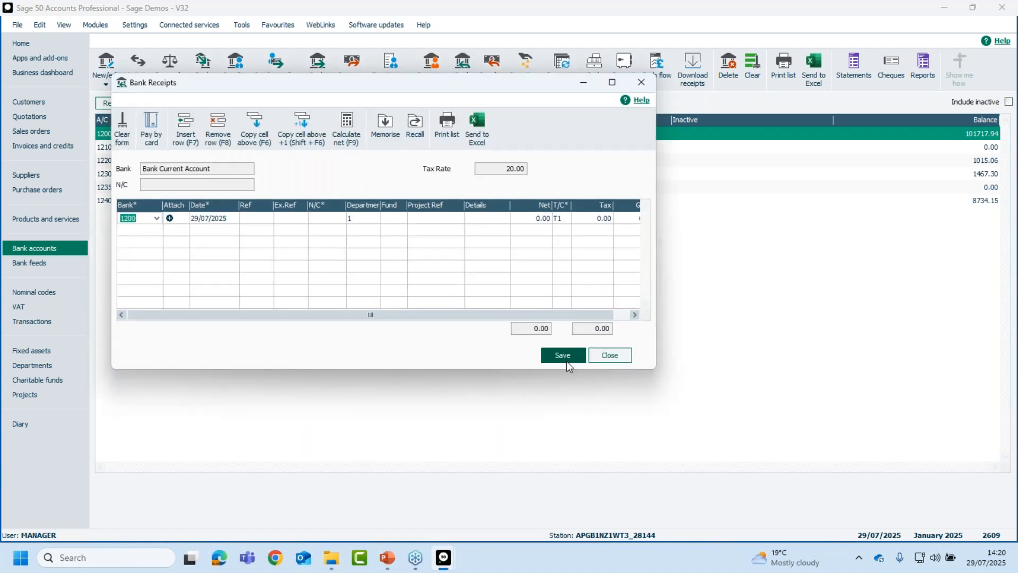
left_click(611, 356)
View the attachment option in a blank nominal journal entry and close the journal
left_click(58, 294)
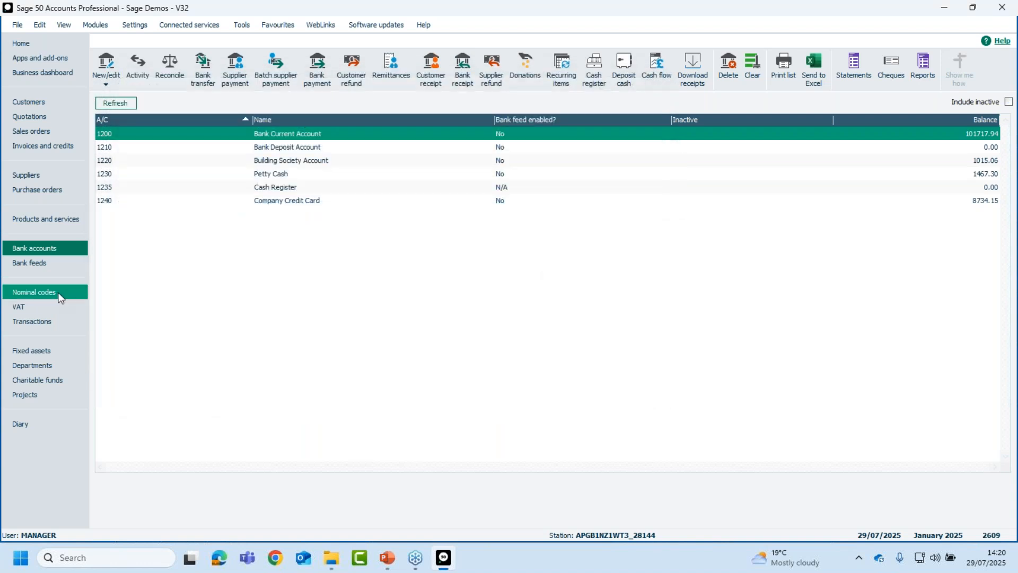
left_click(242, 80)
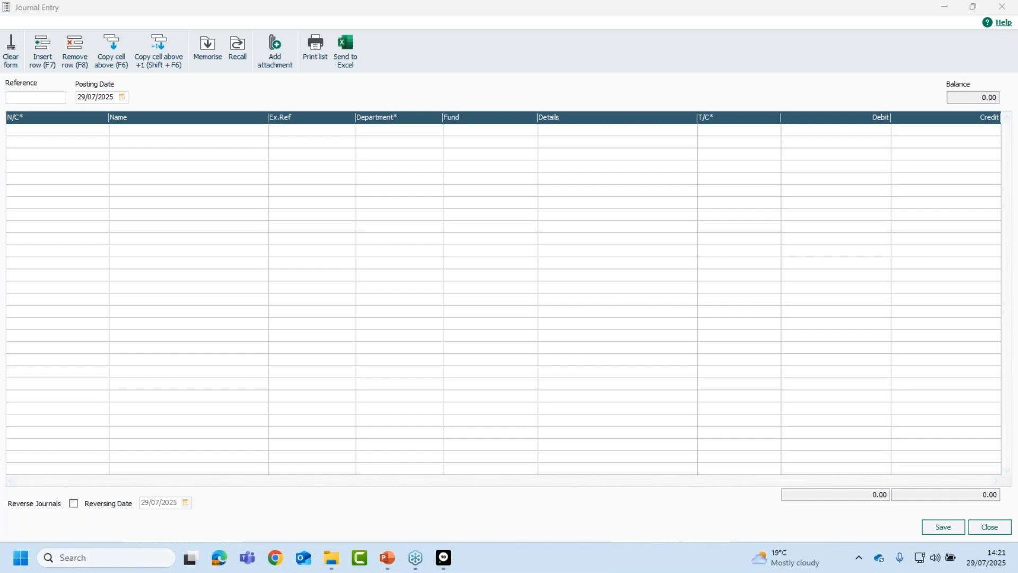
left_click(988, 527)
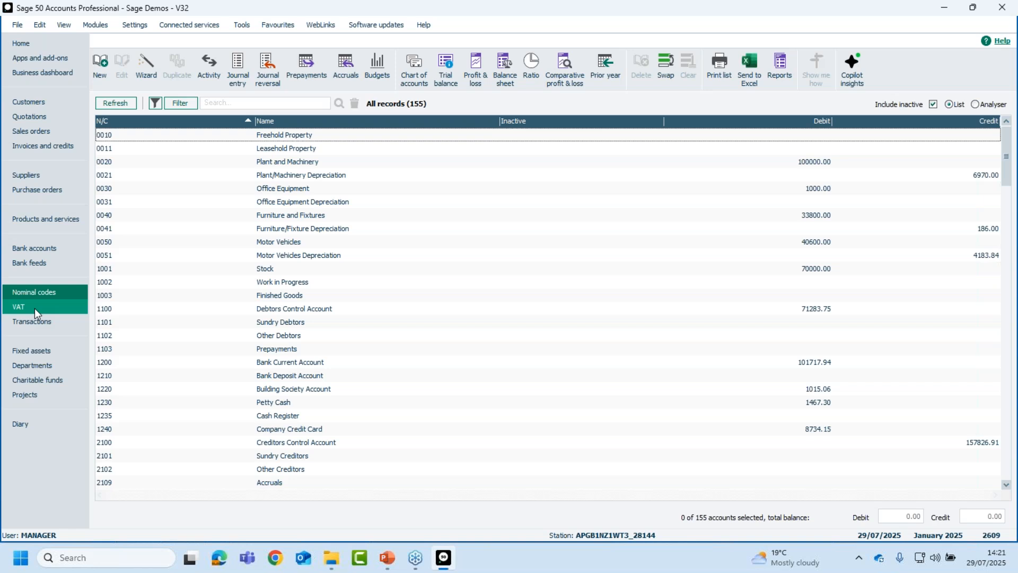
Calculate a VAT Return for July 2025, including the earlier unreconciled transactions
left_click(34, 307)
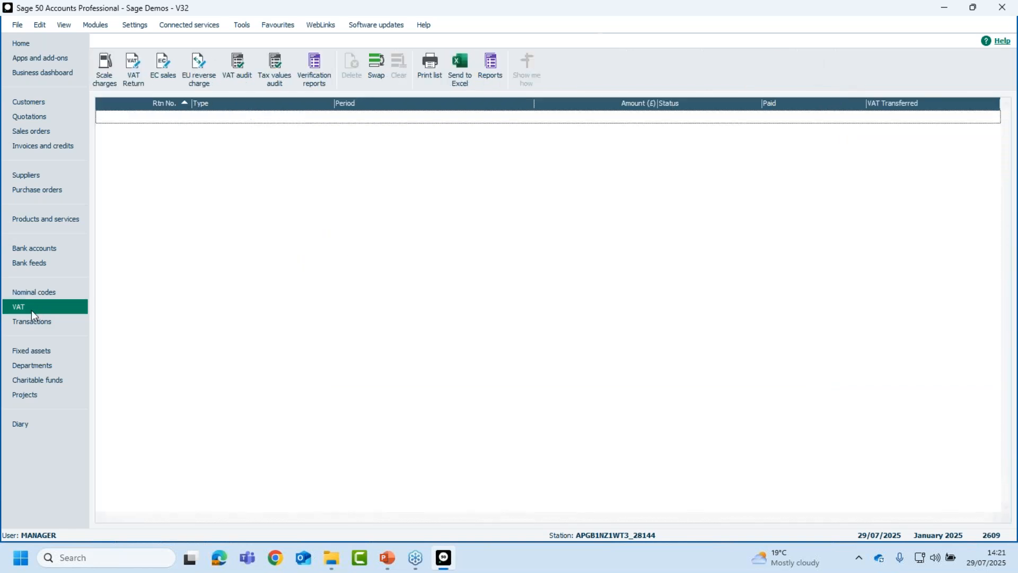
left_click(133, 67)
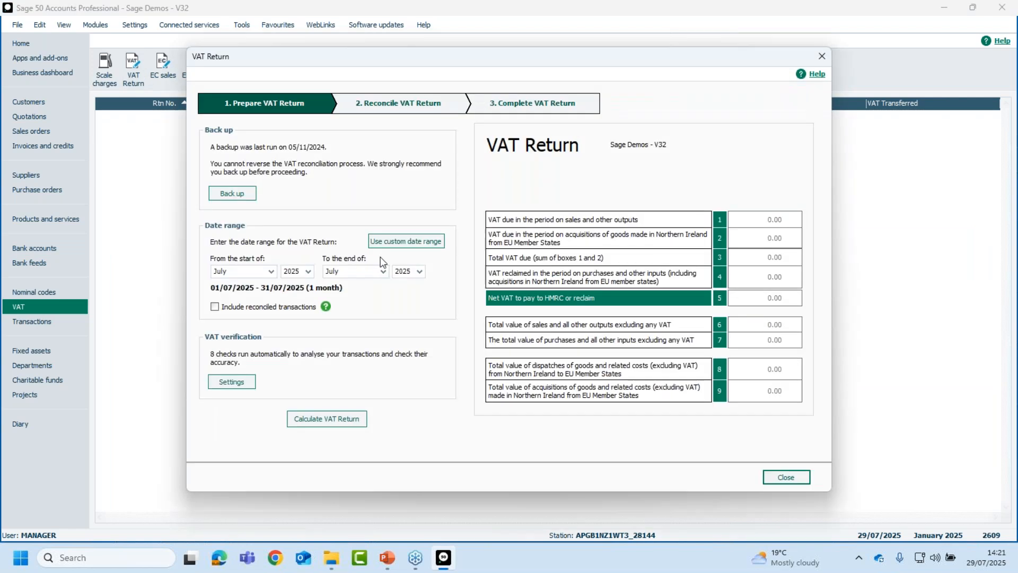
left_click(330, 419)
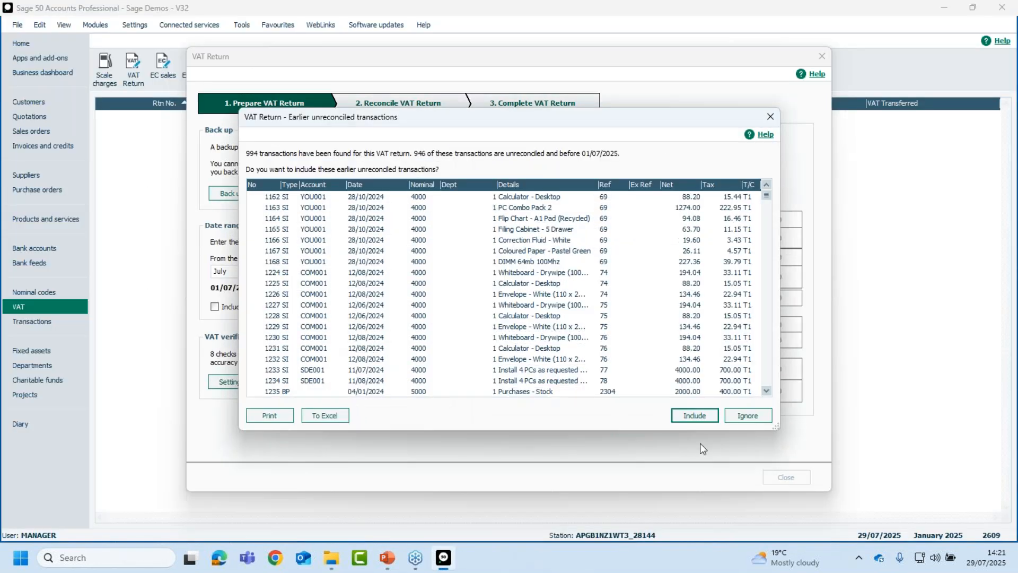
left_click(708, 416)
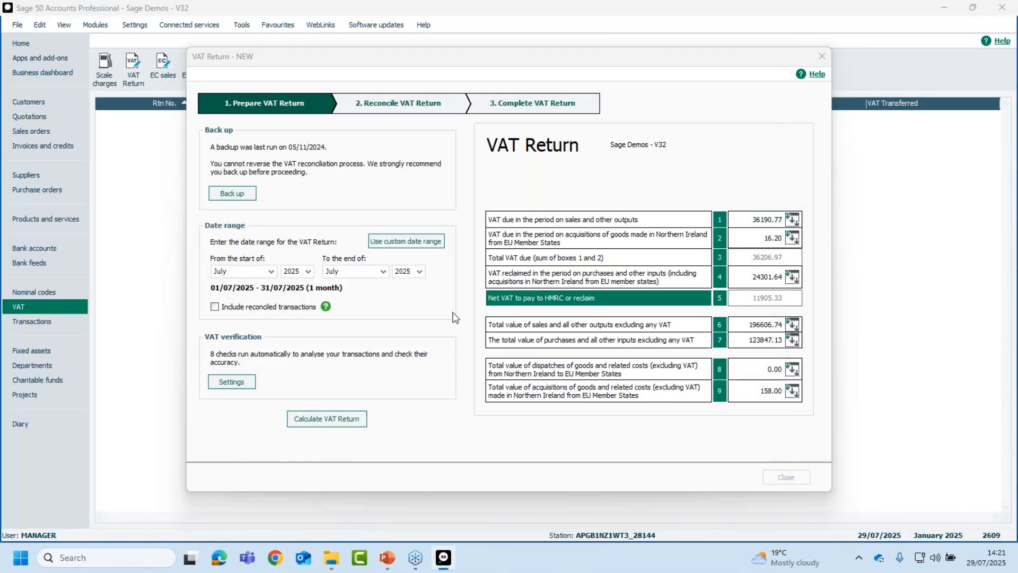
View the adjustment and attachment options in the Reconcile VAT Return stage, and close the return without reconciling it
left_click(413, 110)
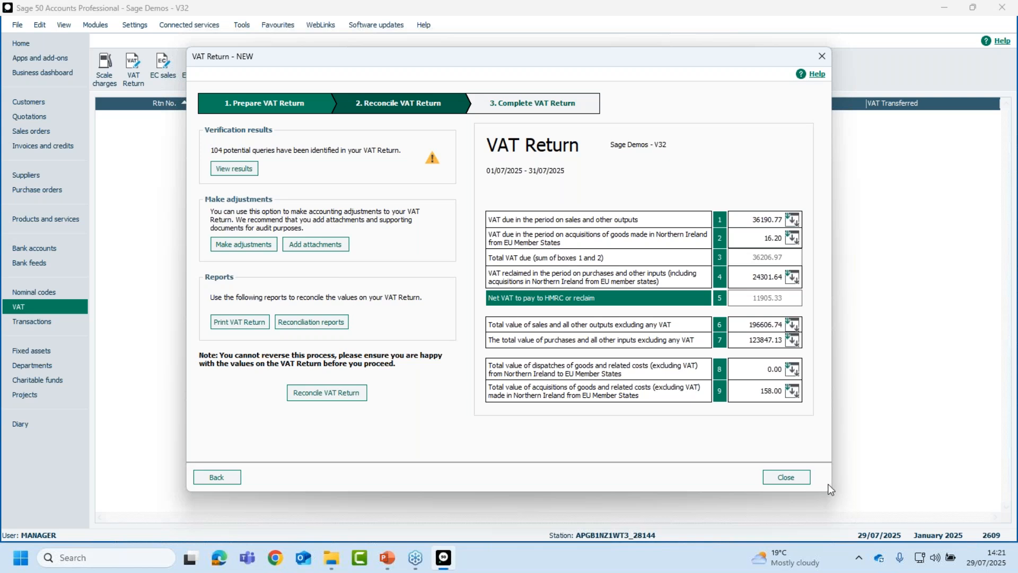
left_click(789, 480)
left_click(547, 325)
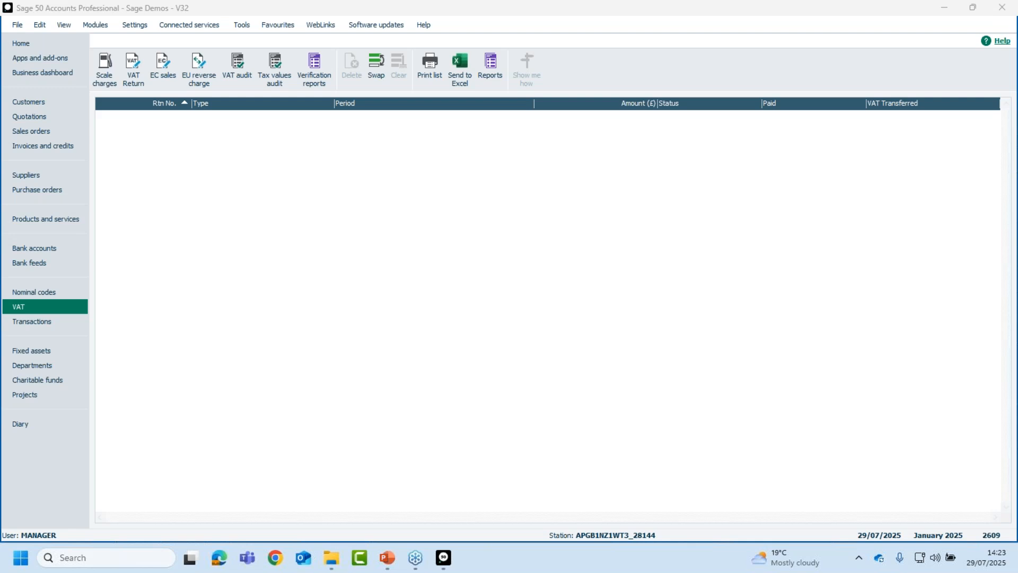
Open a blank product sales order to check for attachment options, and close it without saving
left_click(388, 557)
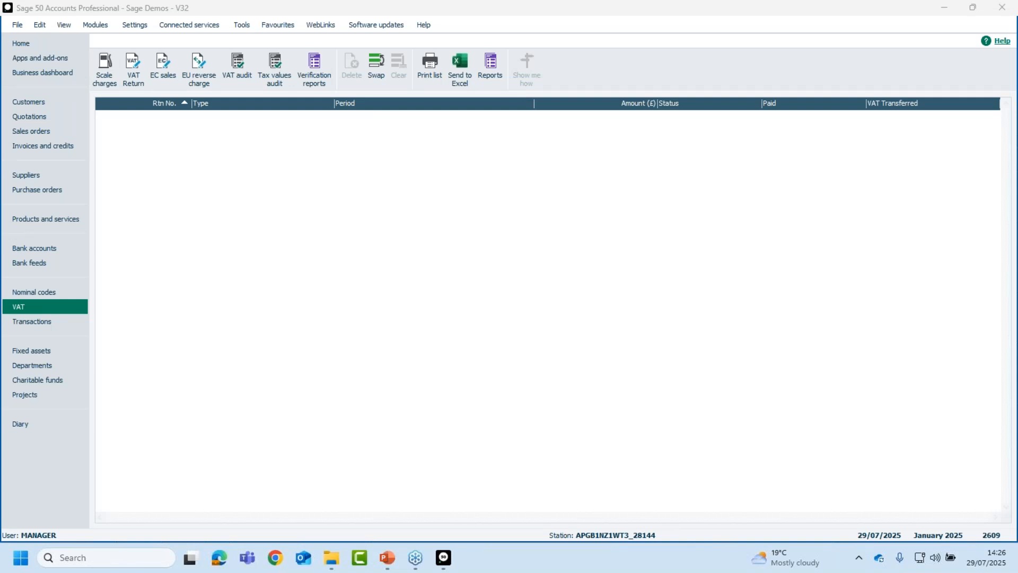
left_click(46, 131)
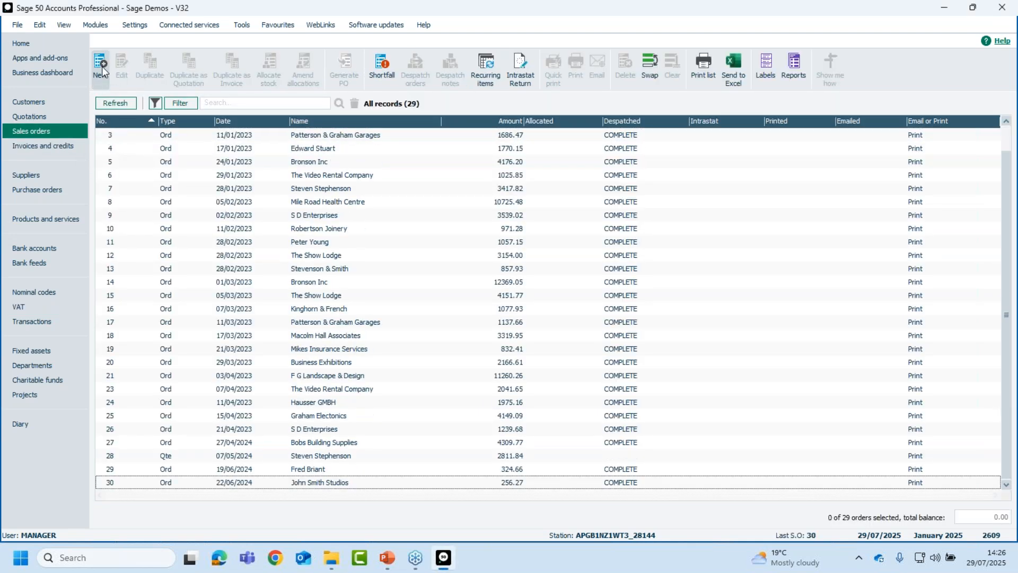
left_click(101, 64)
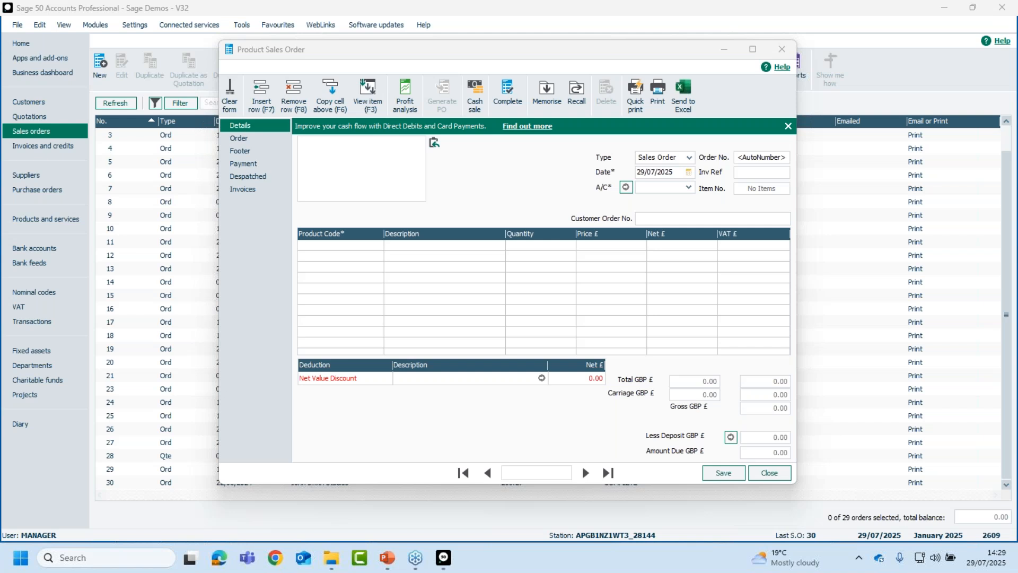
left_click(770, 473)
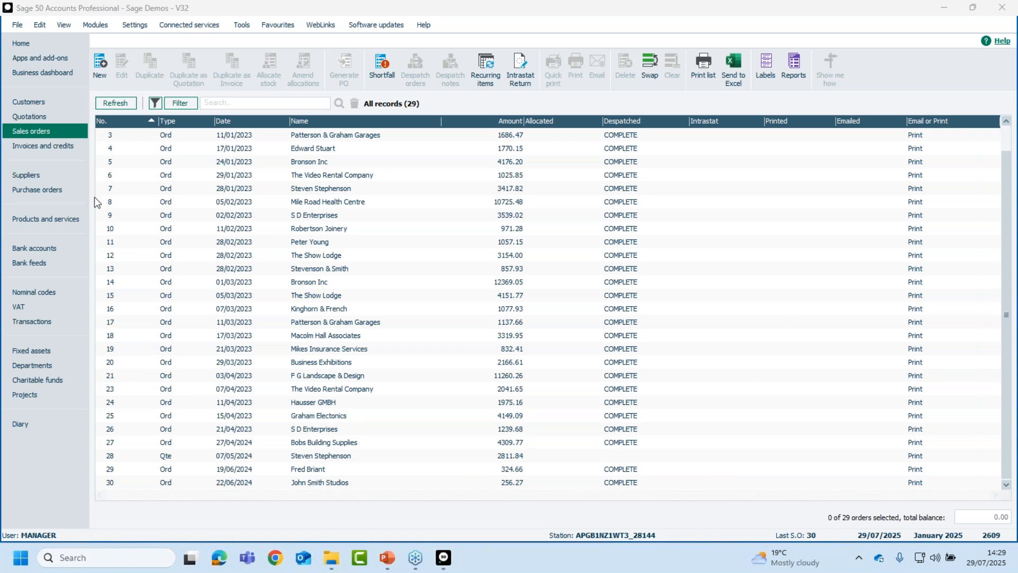
Open the bank record of the Bank Current Account and view its memo attachments
left_click(48, 250)
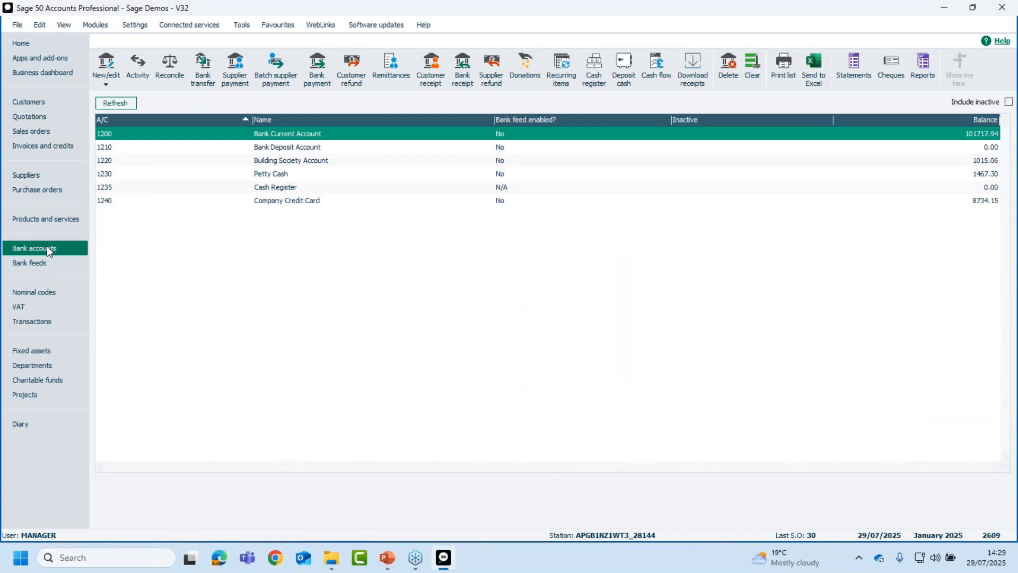
double_click(171, 133)
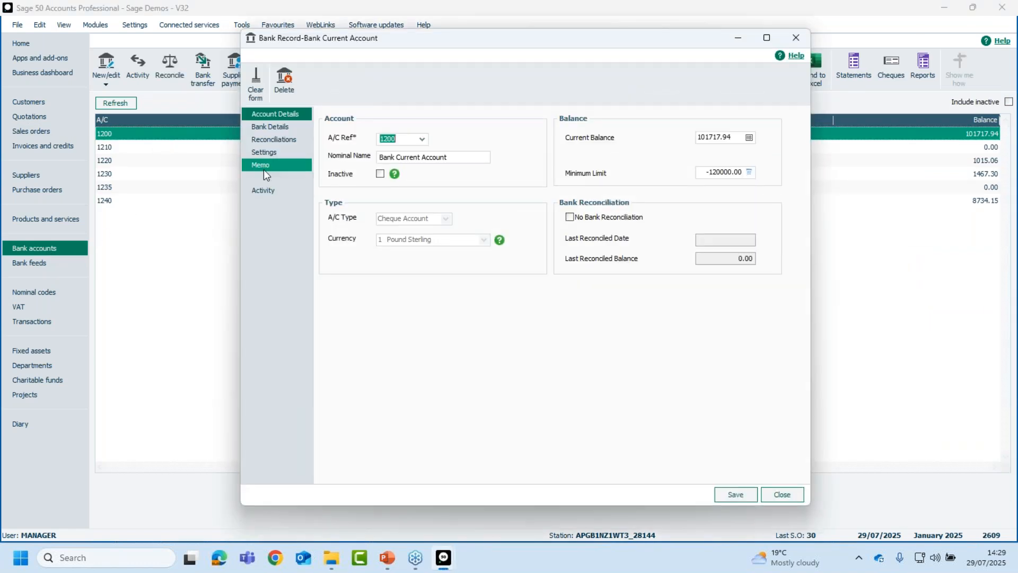
left_click(264, 168)
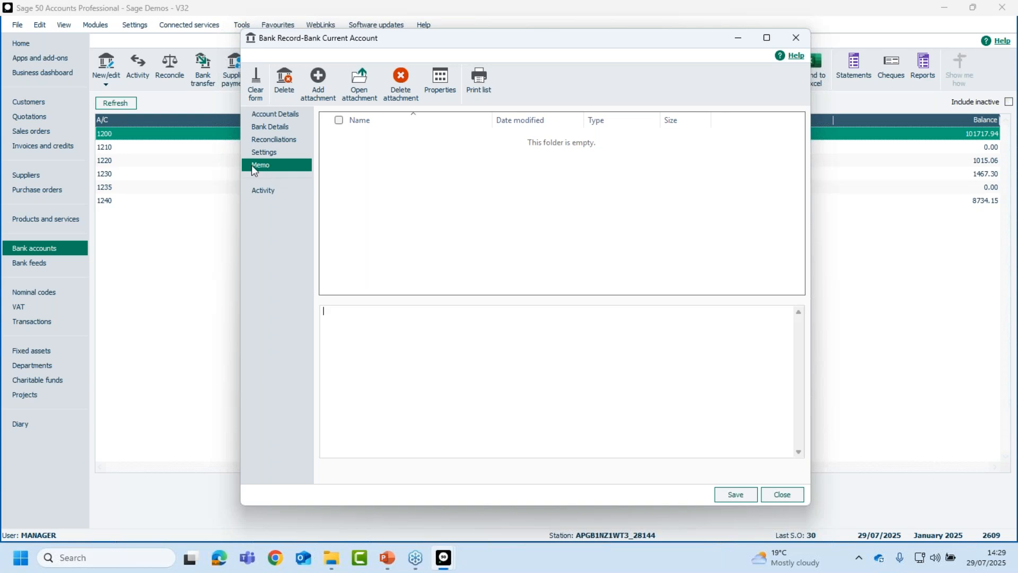
View the Electronic Attachment options for a new memo attachment, cancel the attachment and close the bank record
left_click(316, 79)
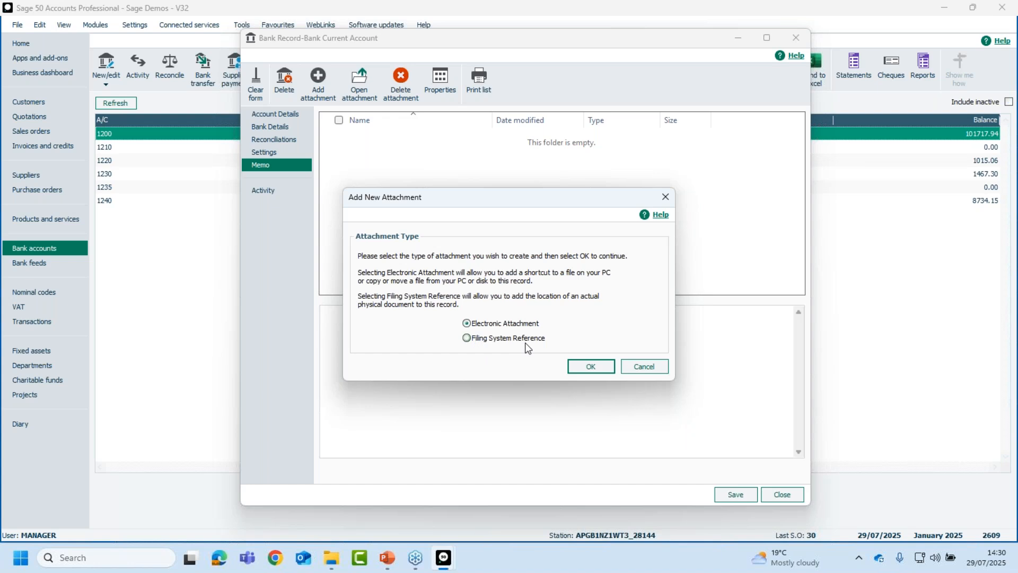
left_click(468, 339)
left_click(467, 324)
left_click(570, 365)
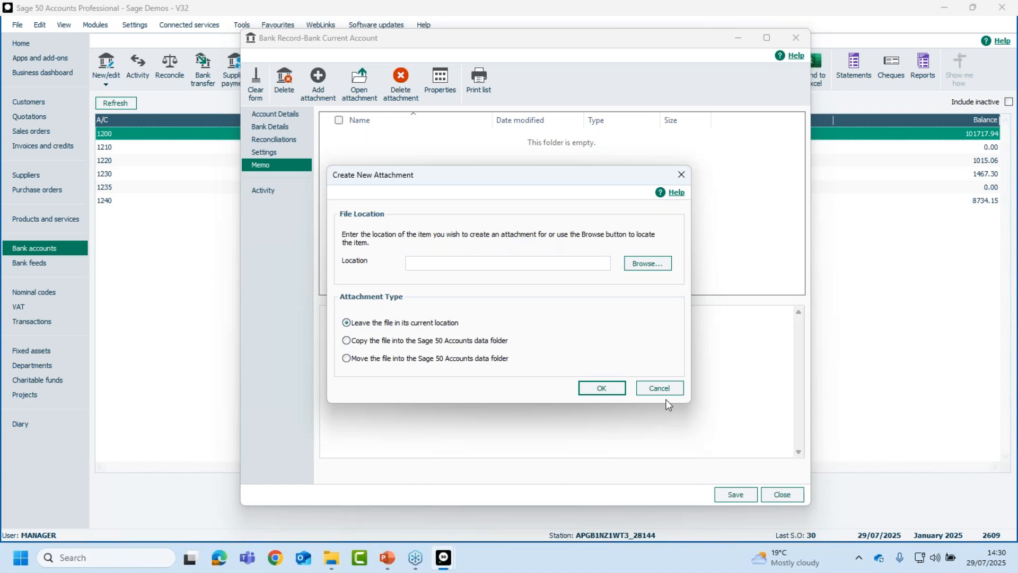
left_click(660, 384)
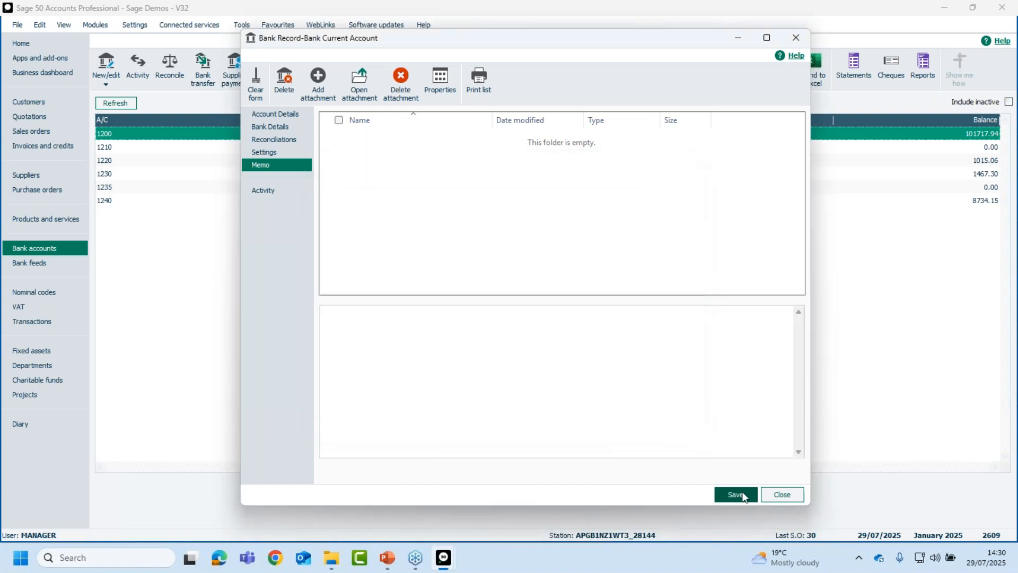
left_click(780, 494)
Open a blank journal entry from the nominal codes to check its attachment option, and close it
left_click(28, 293)
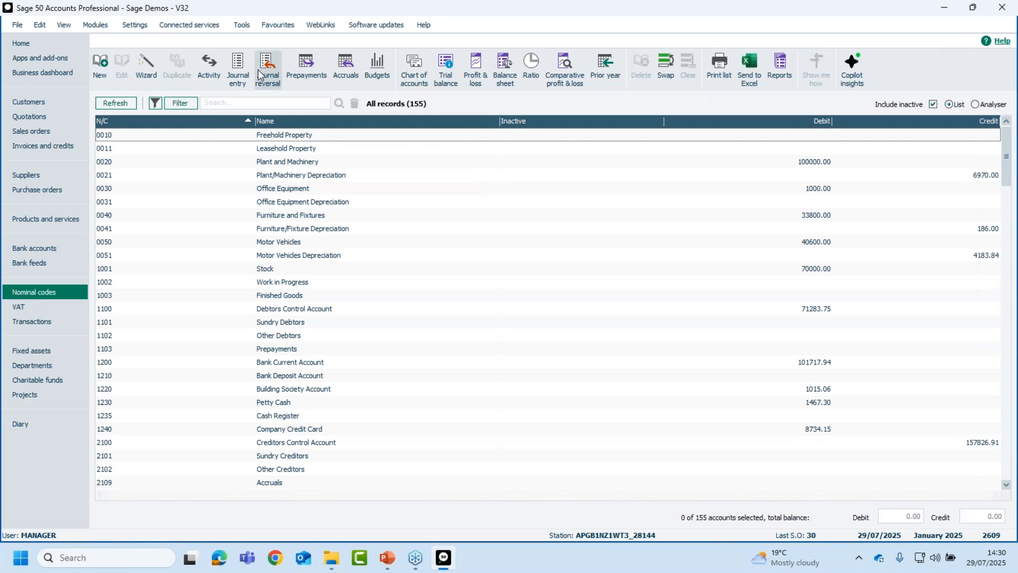
left_click(239, 67)
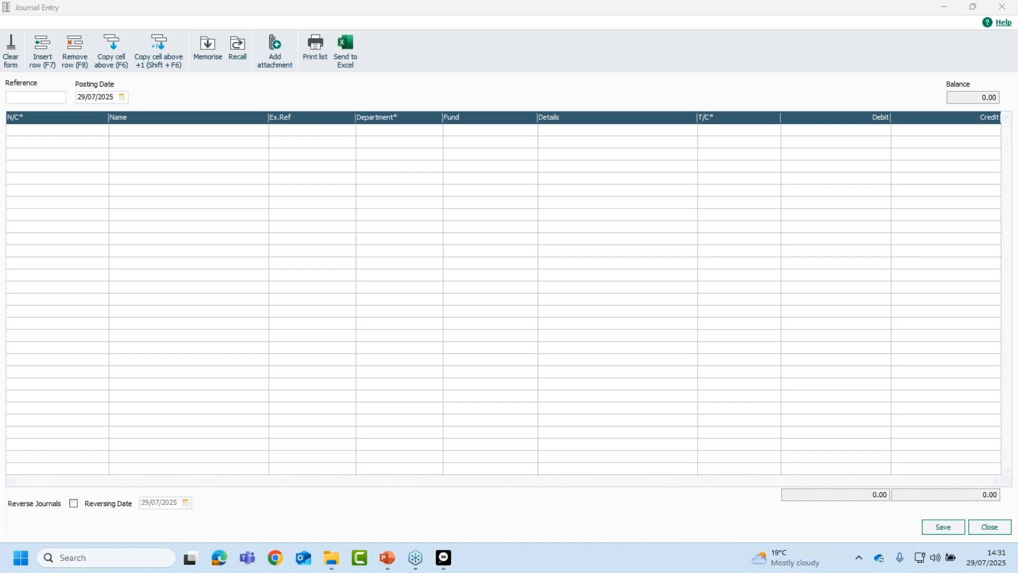
left_click(996, 528)
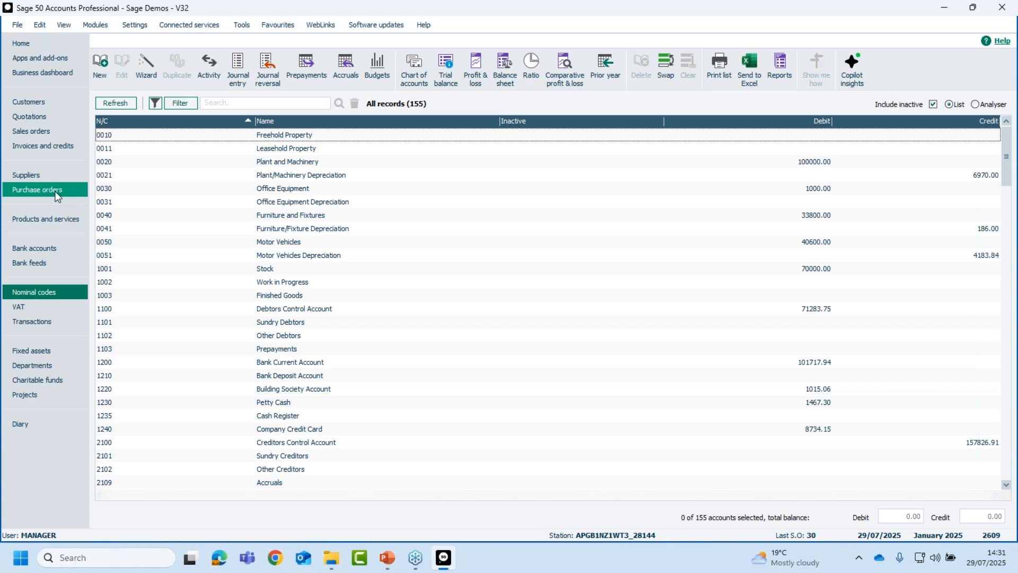
Open the list of all transactions
left_click(22, 323)
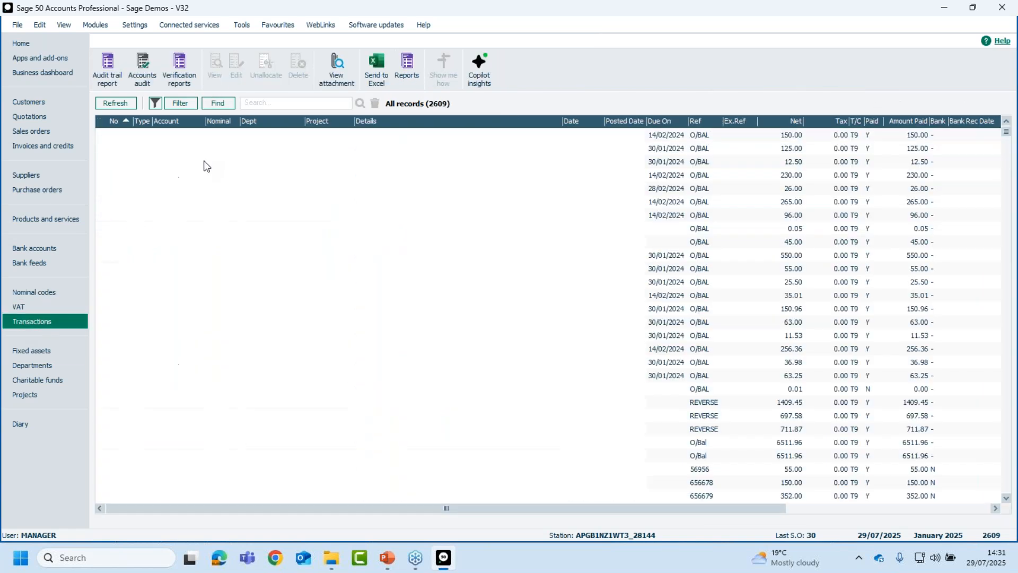